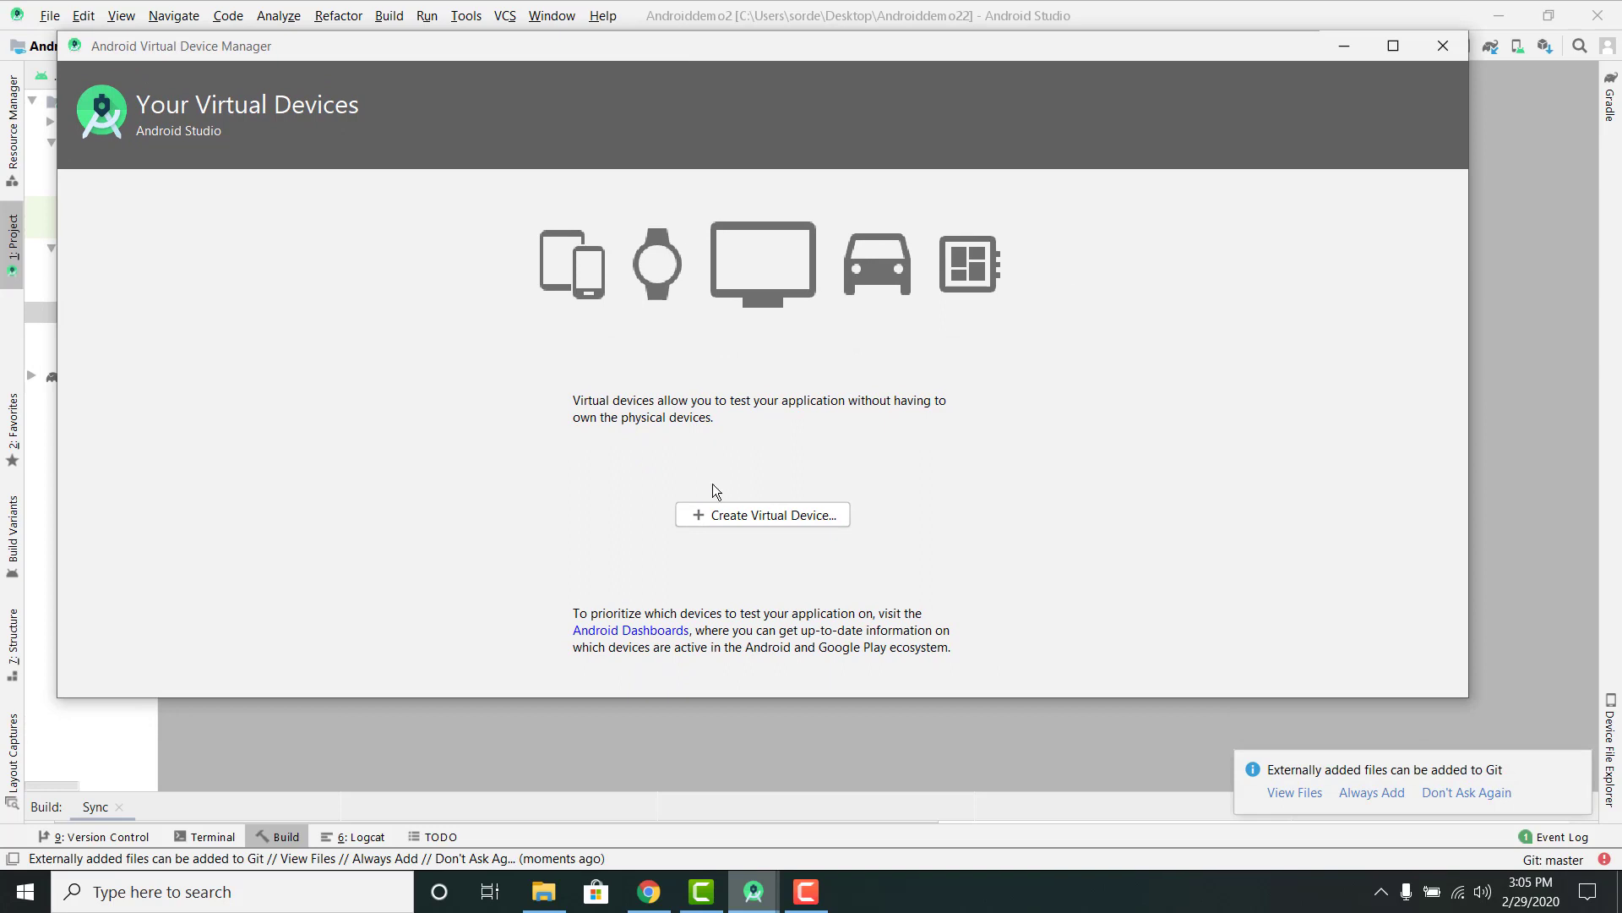
Start creating a virtual device and review the TV, Wear OS, Tablet and Phone hardware categories
click(735, 522)
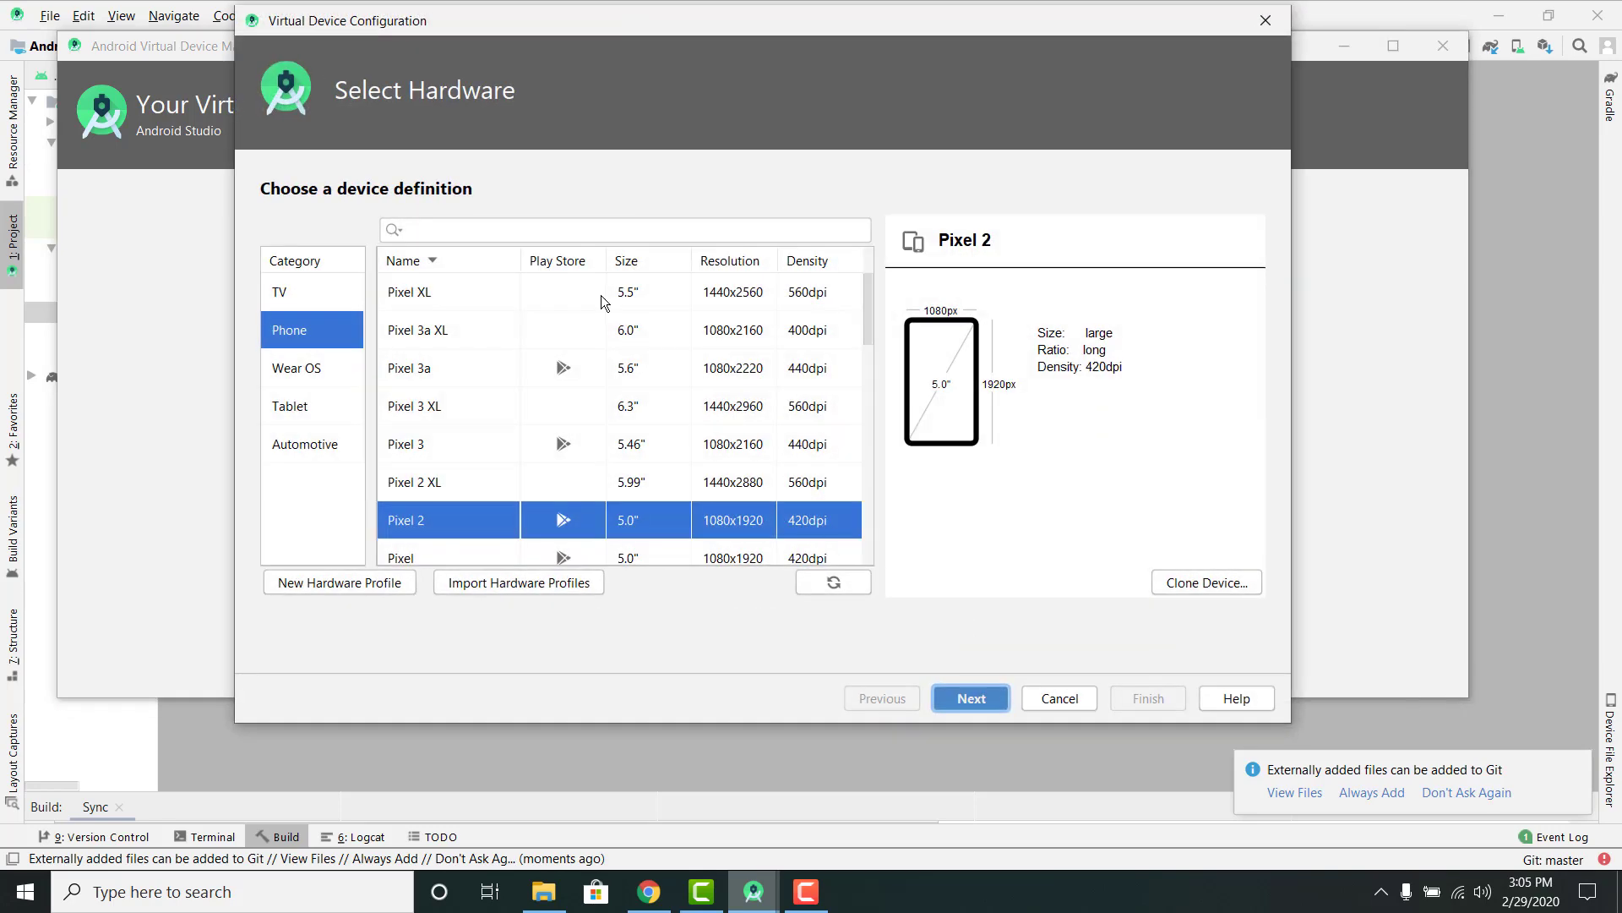
scroll(587, 299, down, 2)
scroll(587, 300, up, 2)
click(283, 290)
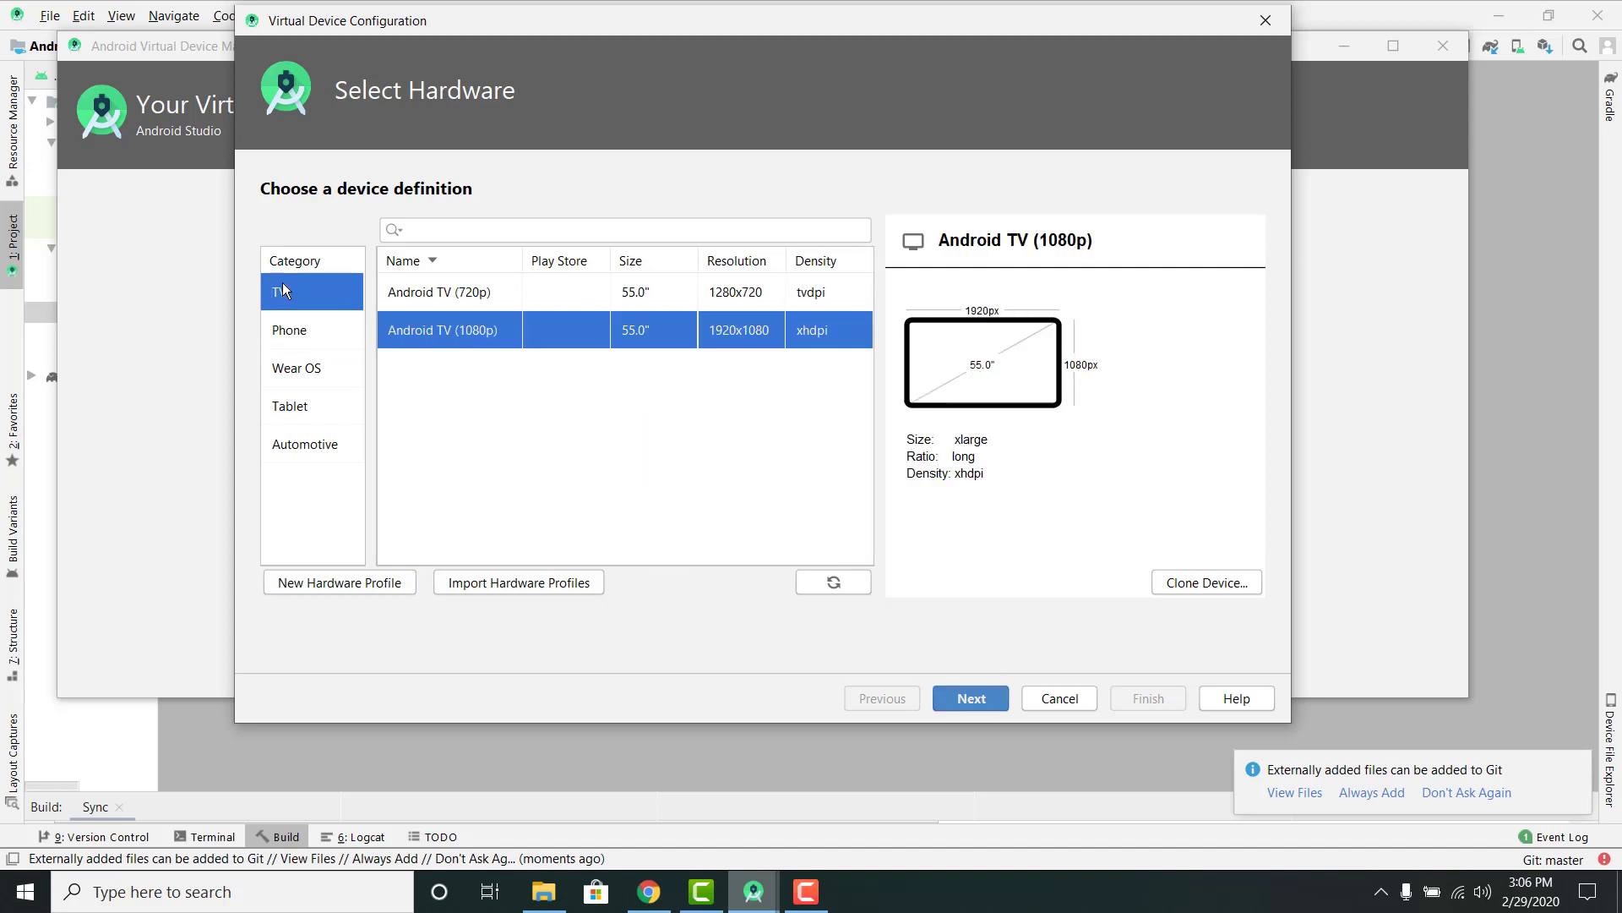
click(294, 371)
click(292, 408)
click(307, 331)
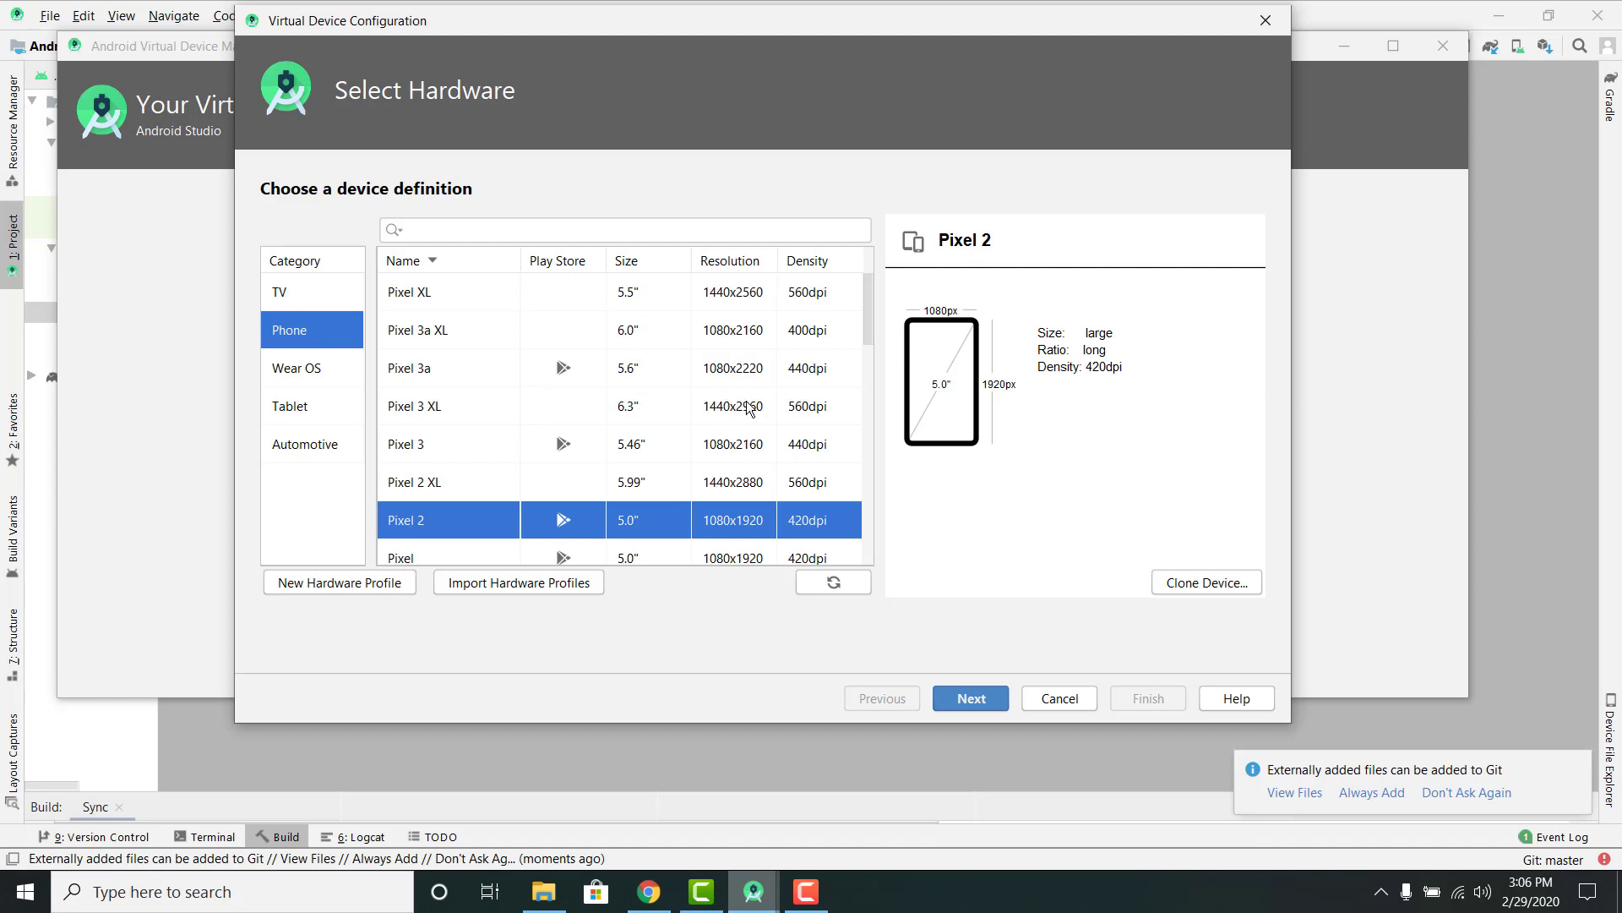
Examine the available phone definitions and their screen sizes, resolutions and densities
scroll(724, 399, down, 1)
scroll(727, 404, up, 1)
scroll(709, 357, down, 3)
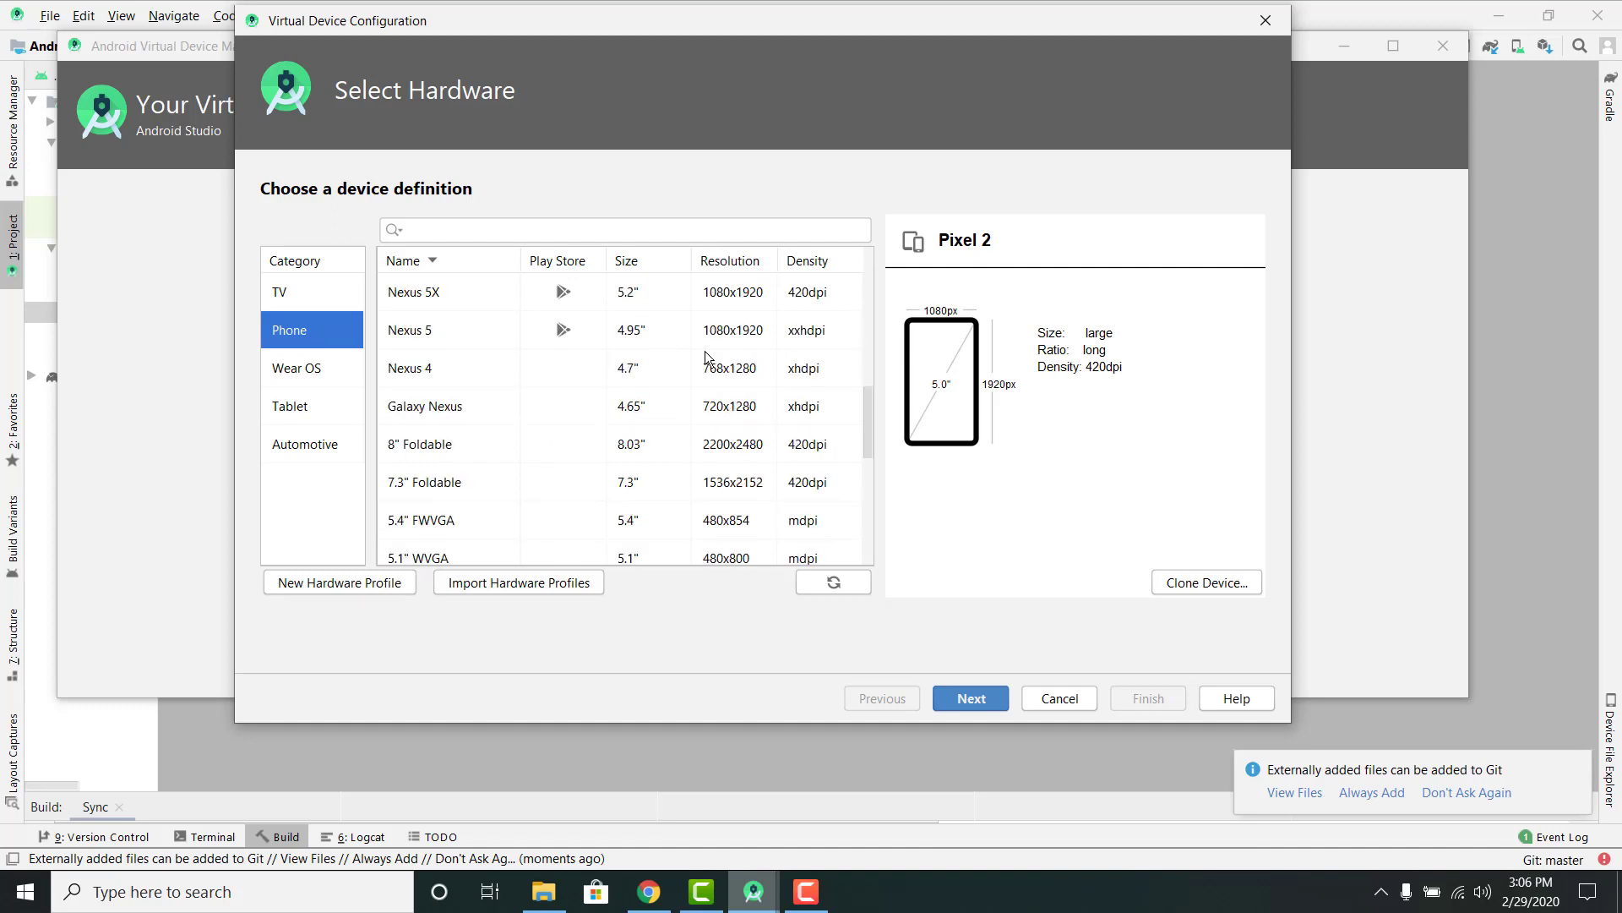
scroll(706, 353, up, 3)
scroll(735, 304, down, 3)
scroll(737, 306, up, 3)
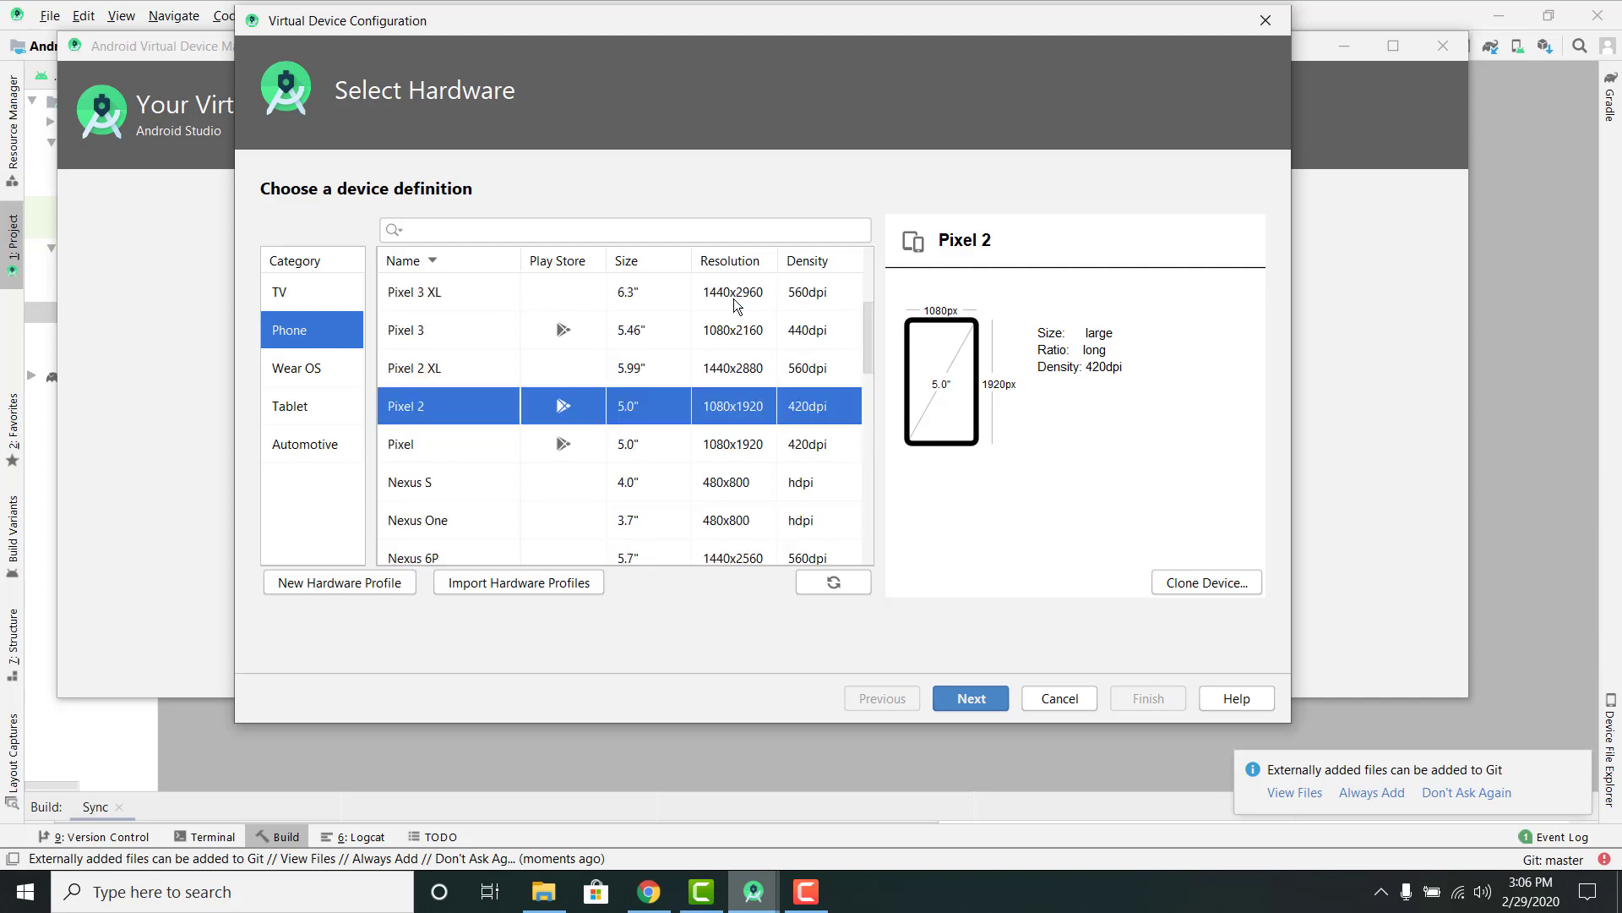
scroll(659, 330, down, 2)
scroll(581, 349, up, 3)
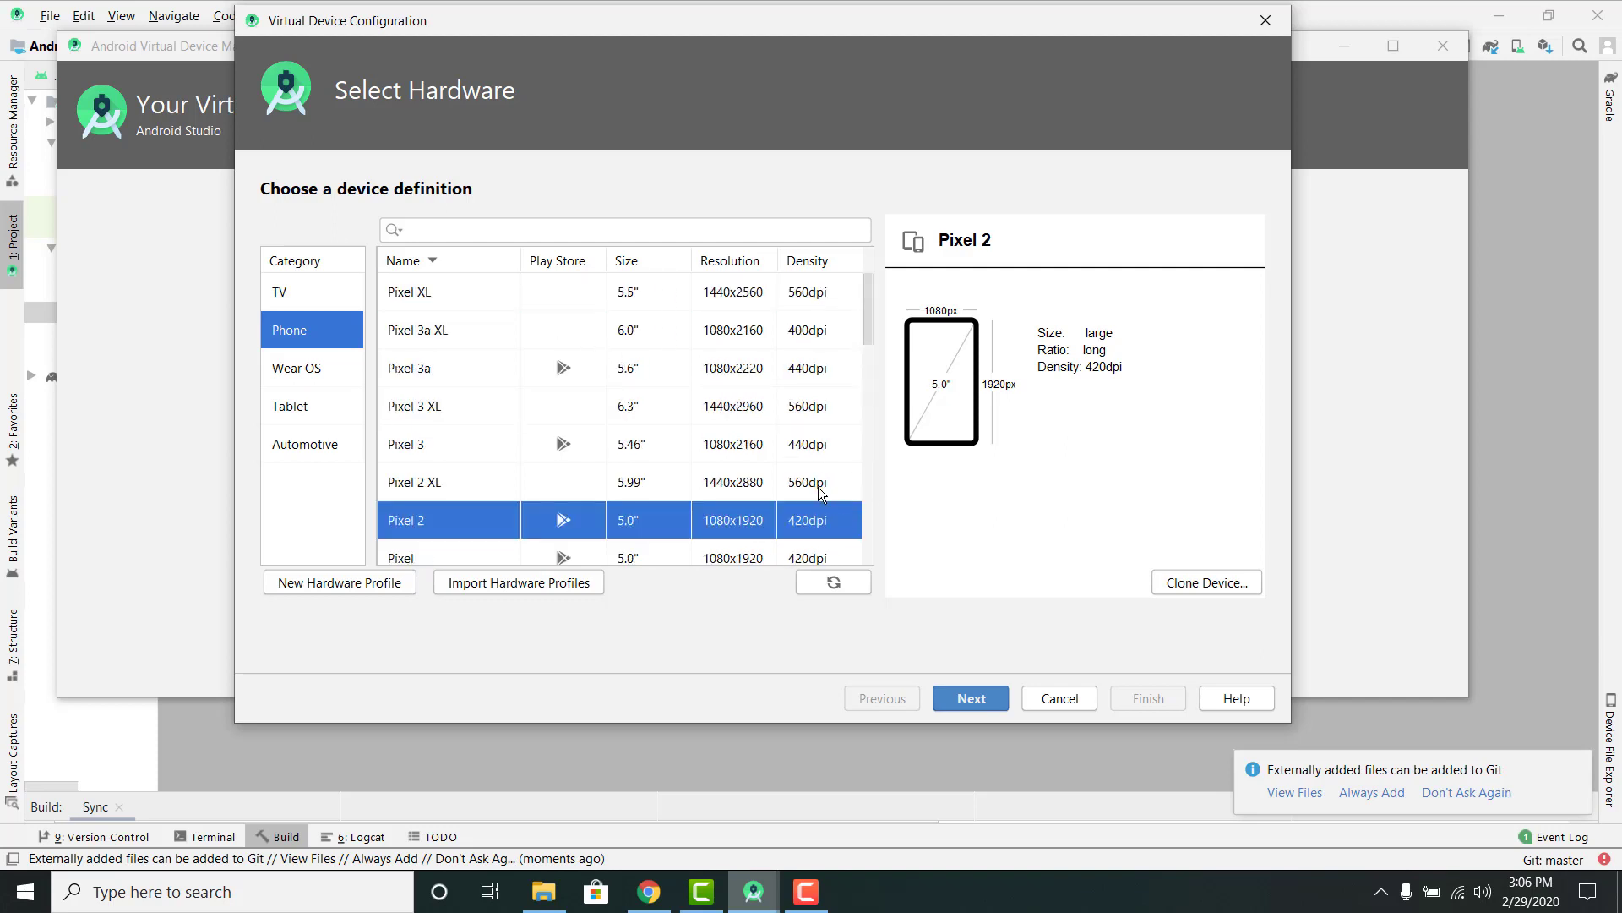
scroll(784, 485, down, 1)
scroll(740, 463, up, 1)
scroll(626, 392, down, 1)
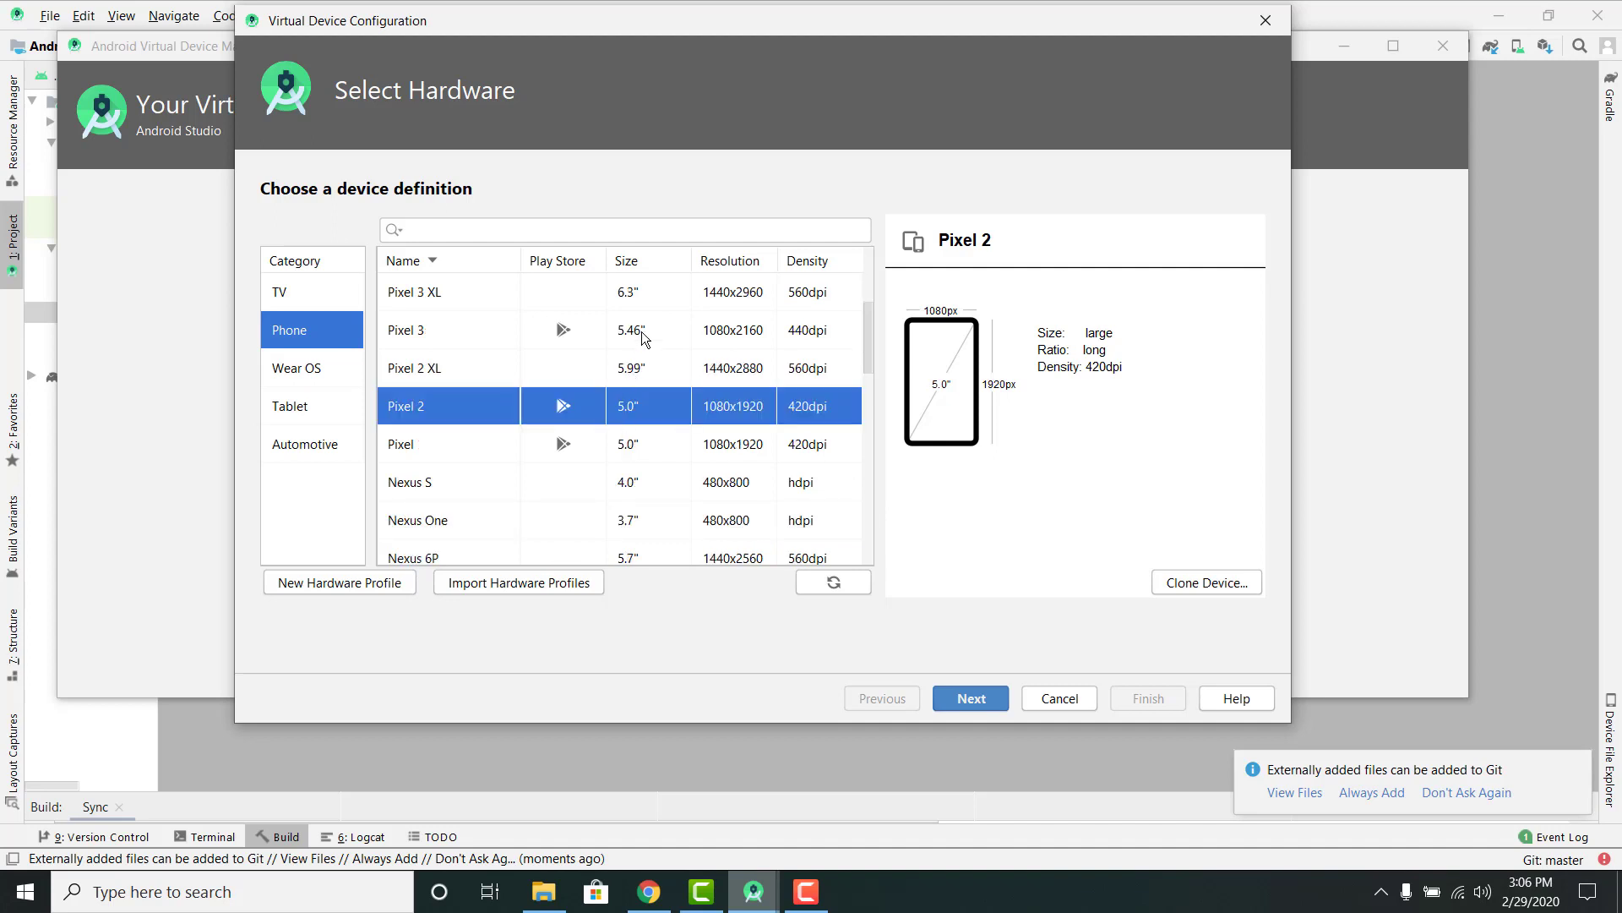
Choose the Pixel 3 XL phone definition and proceed to the system image selection
click(629, 292)
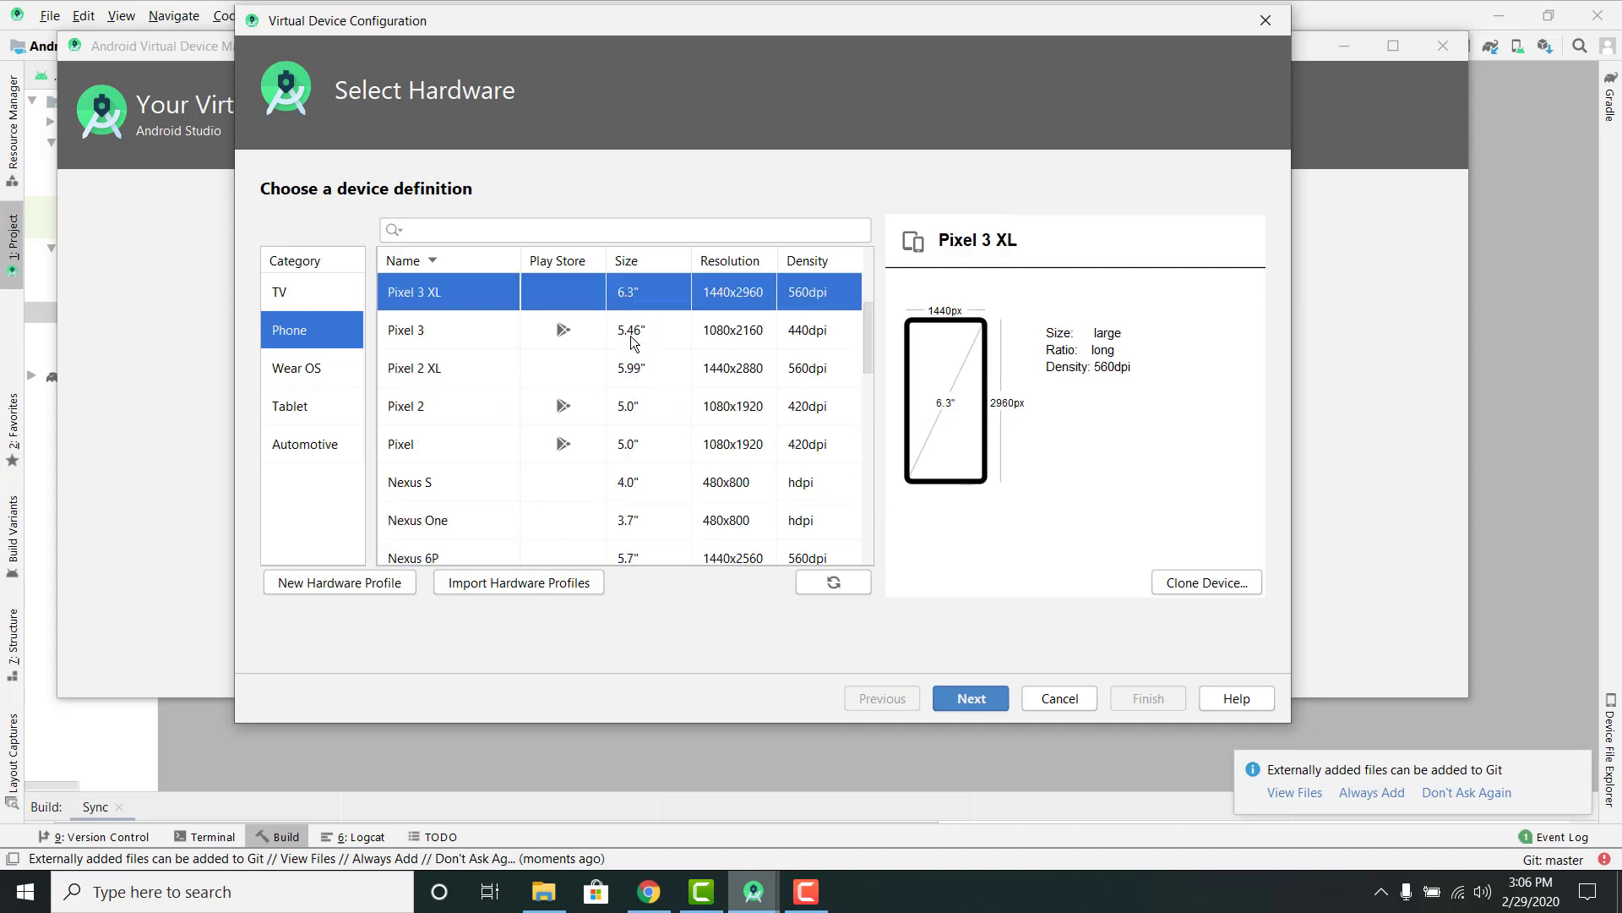
scroll(629, 343, up, 1)
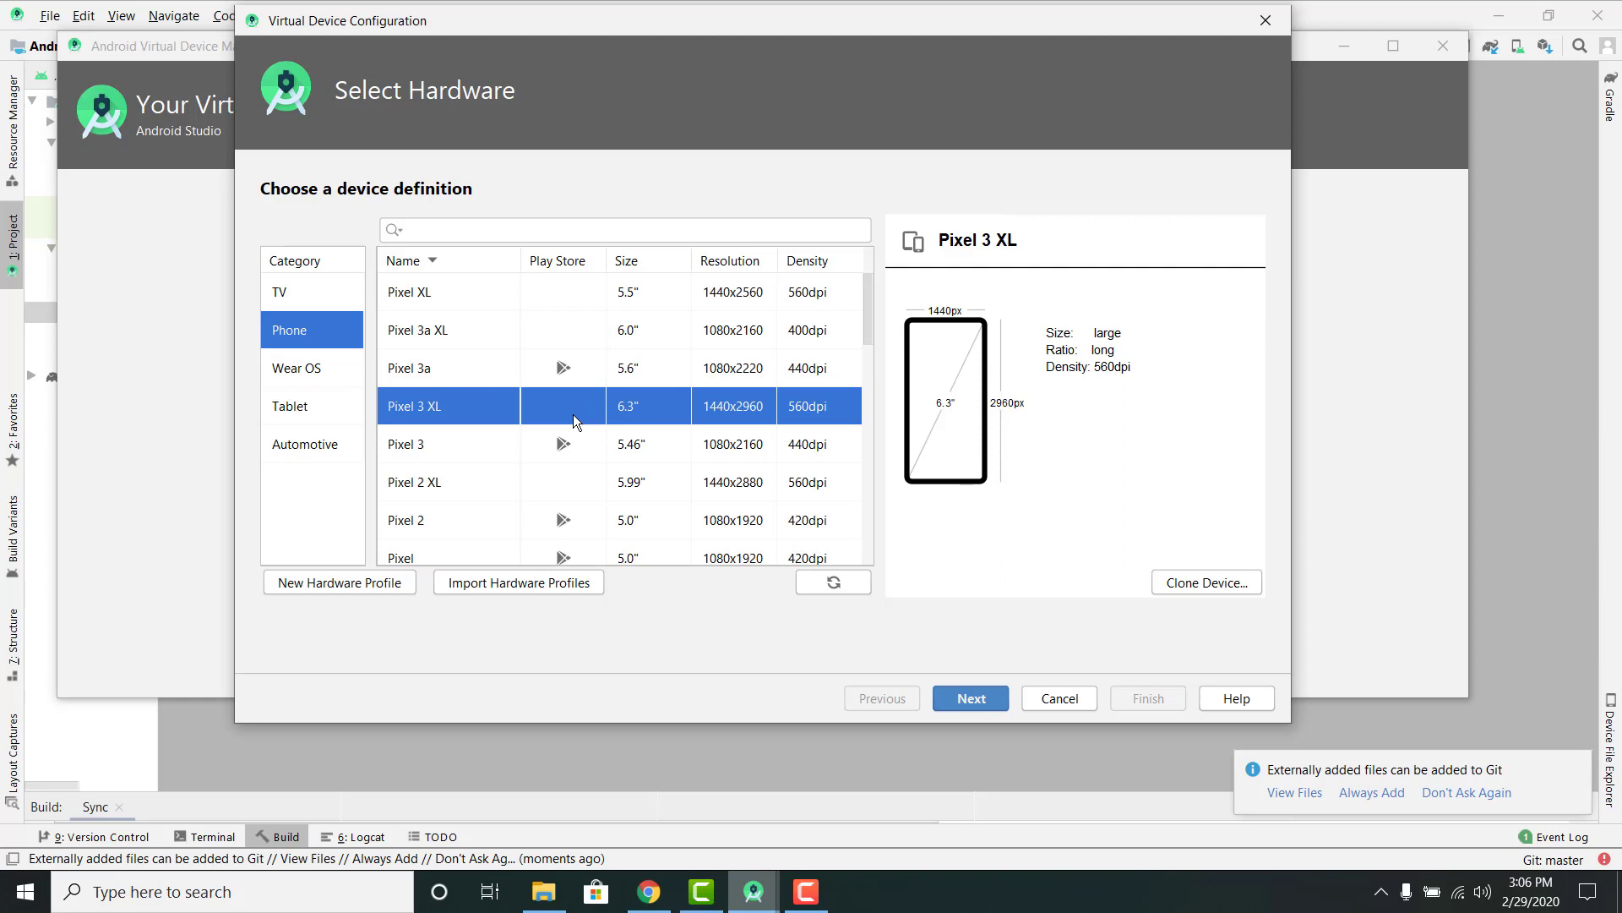
scroll(570, 418, down, 1)
scroll(662, 325, up, 1)
scroll(640, 452, down, 1)
scroll(639, 453, up, 1)
key(Return)
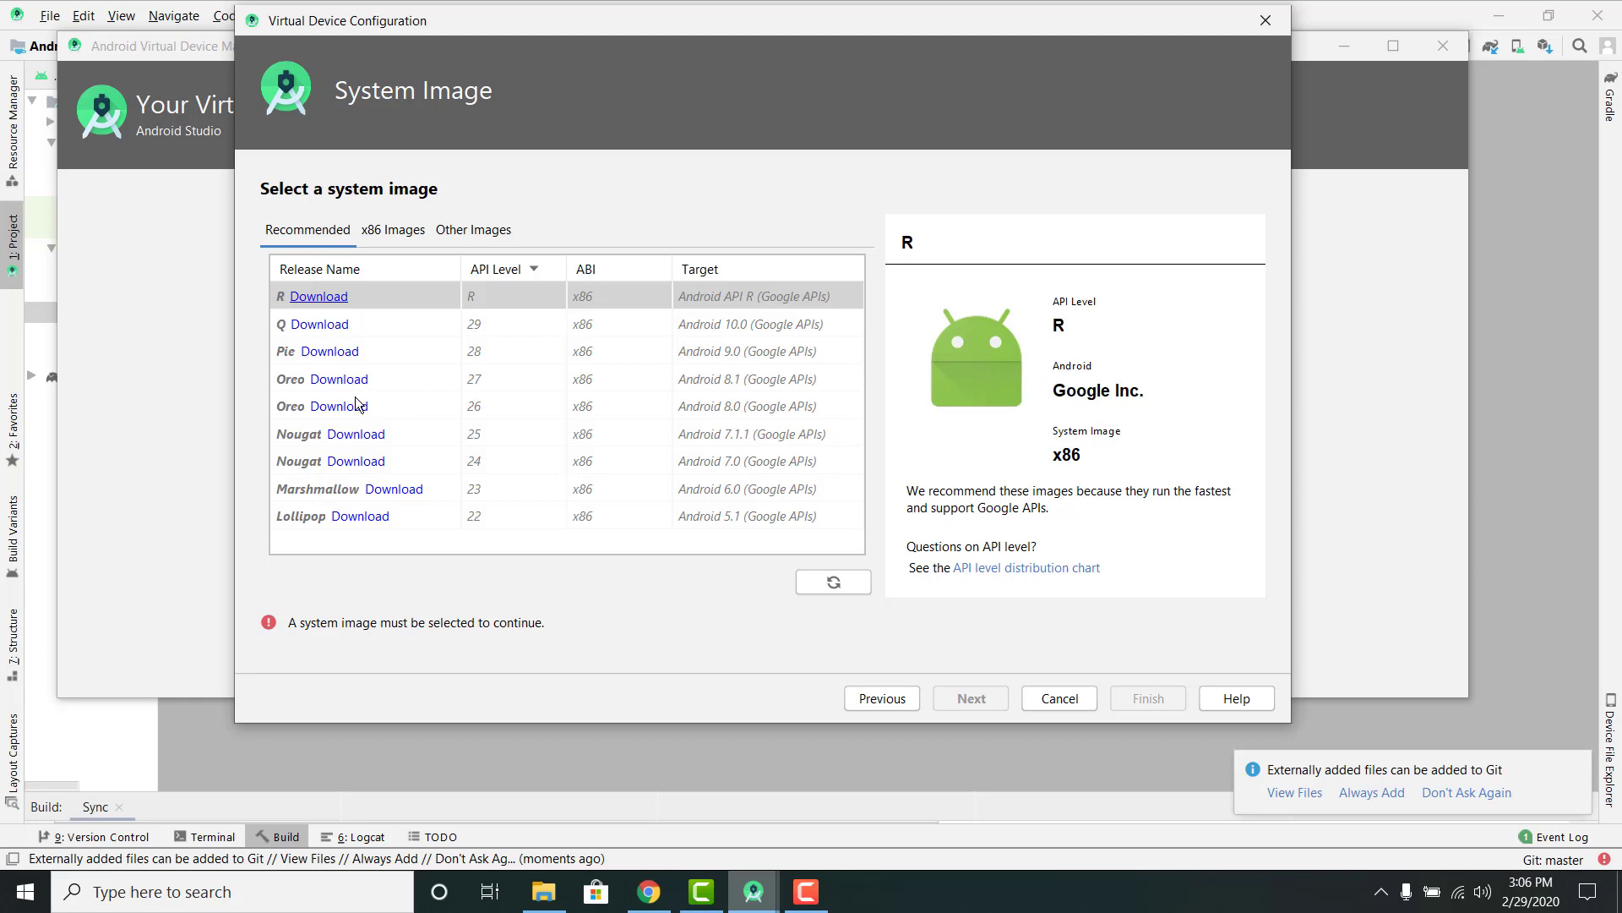
Download the Pie API 28 x86 Google APIs system image, accepting its license agreement
click(321, 353)
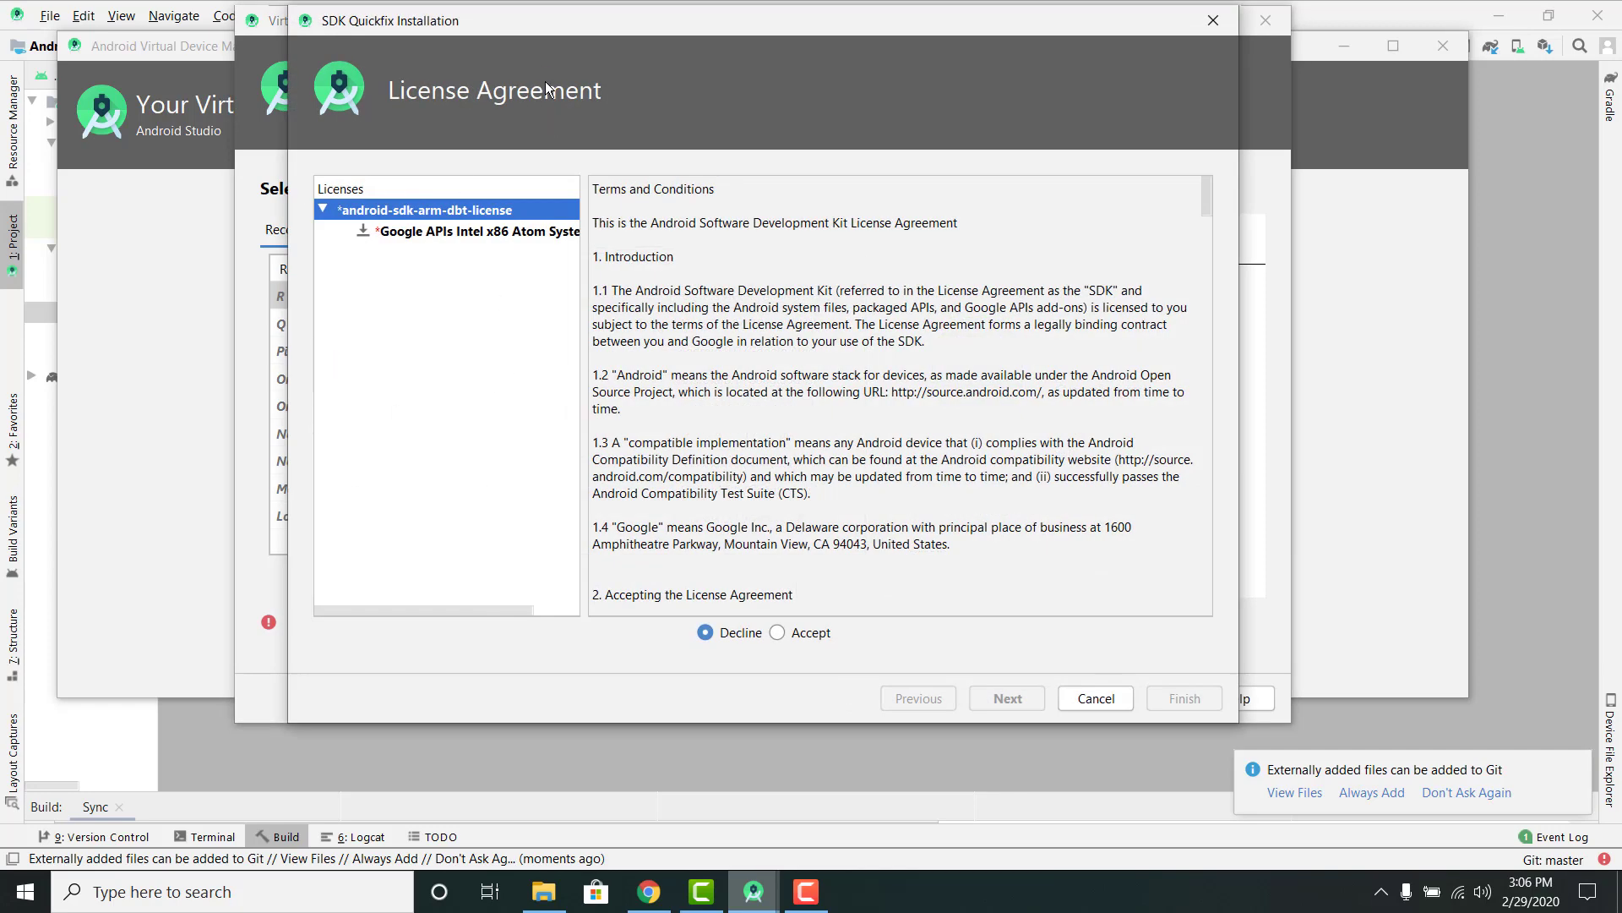
drag(533, 22, 453, 44)
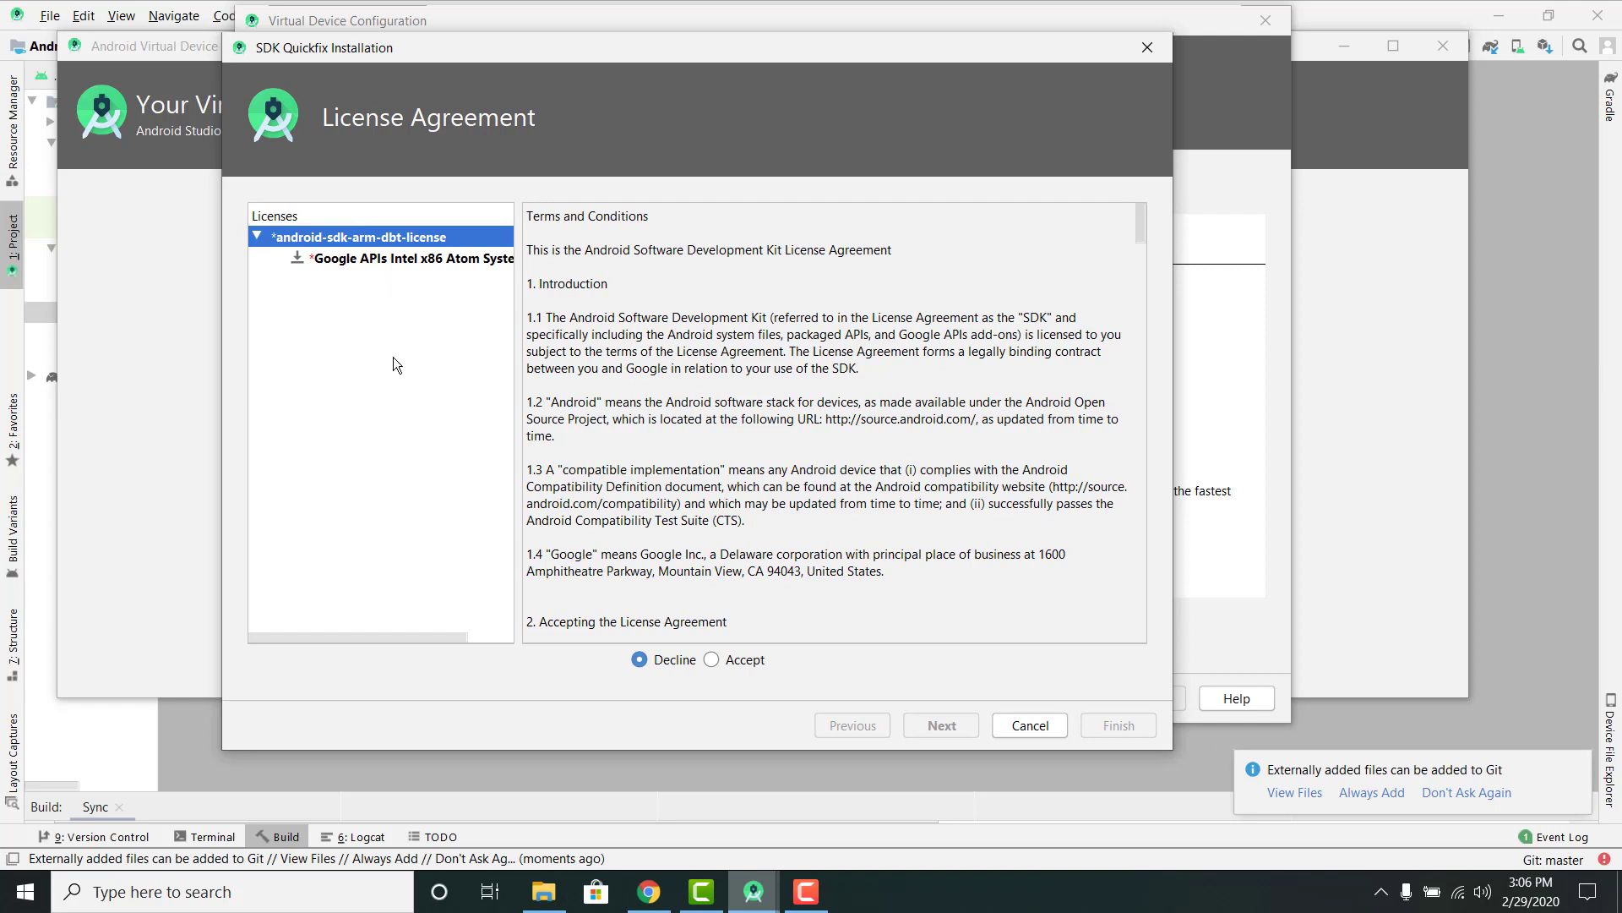
click(712, 660)
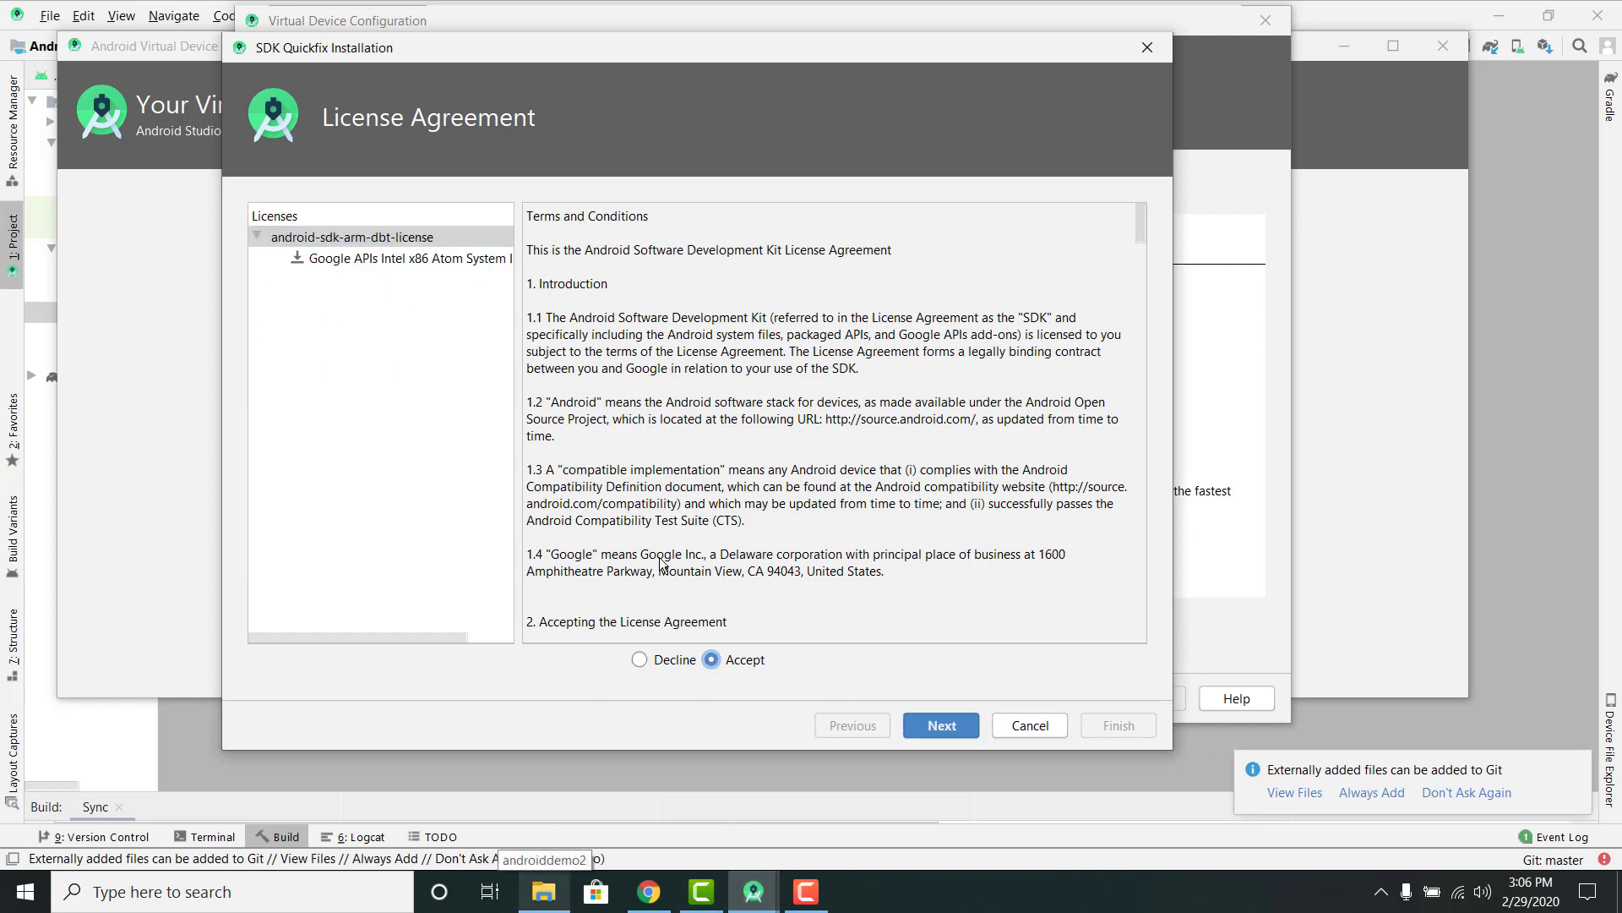
click(937, 727)
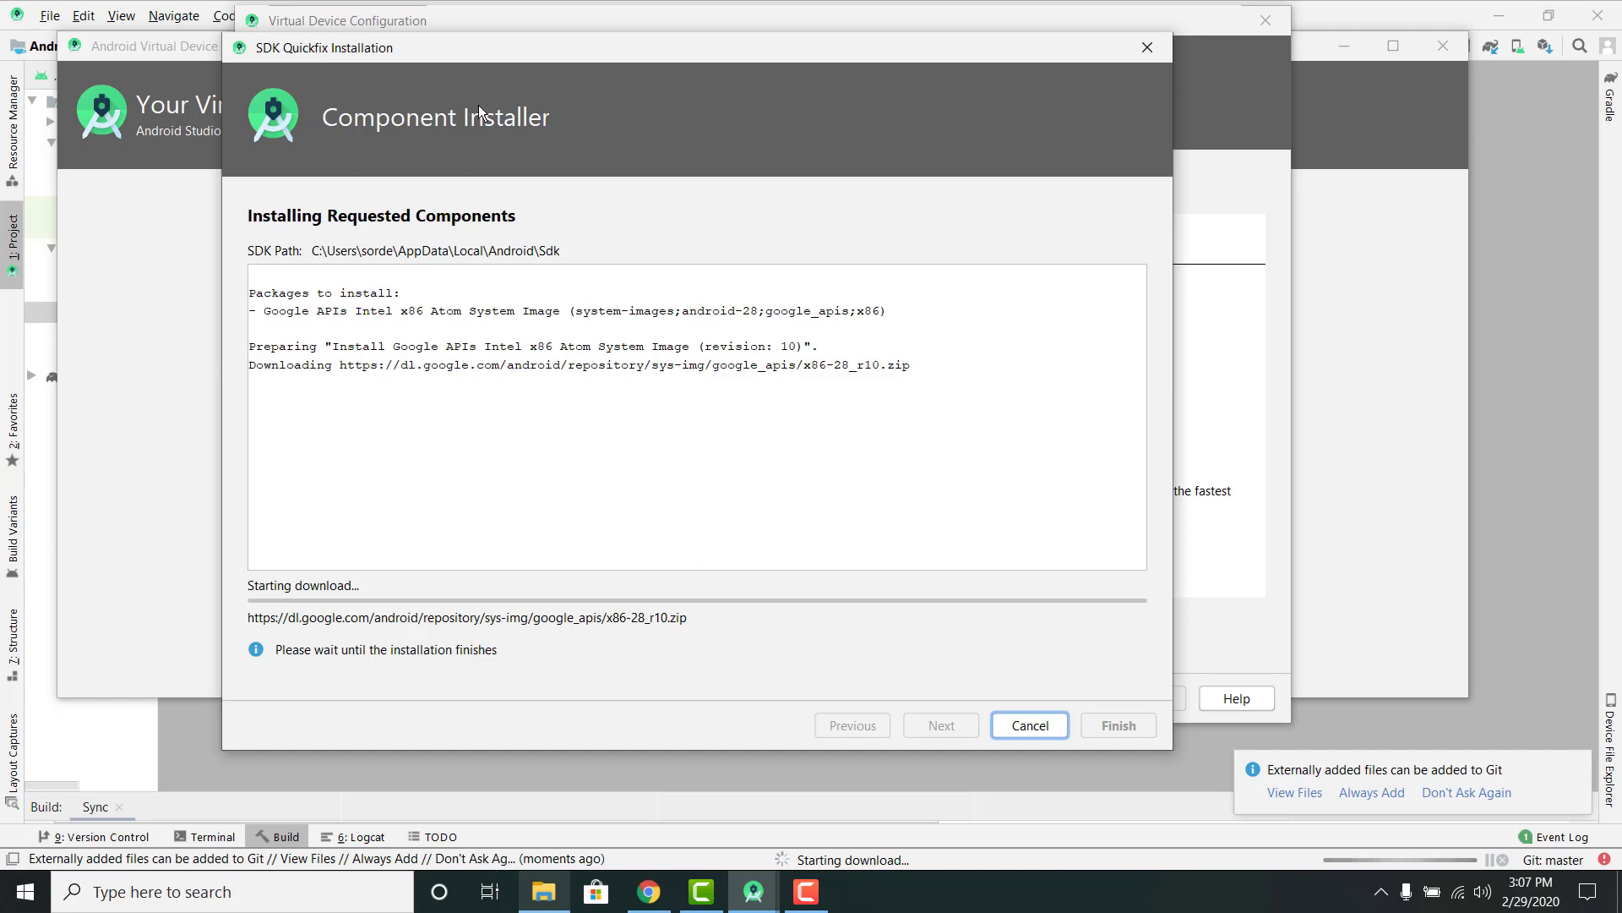
drag(494, 47, 525, 130)
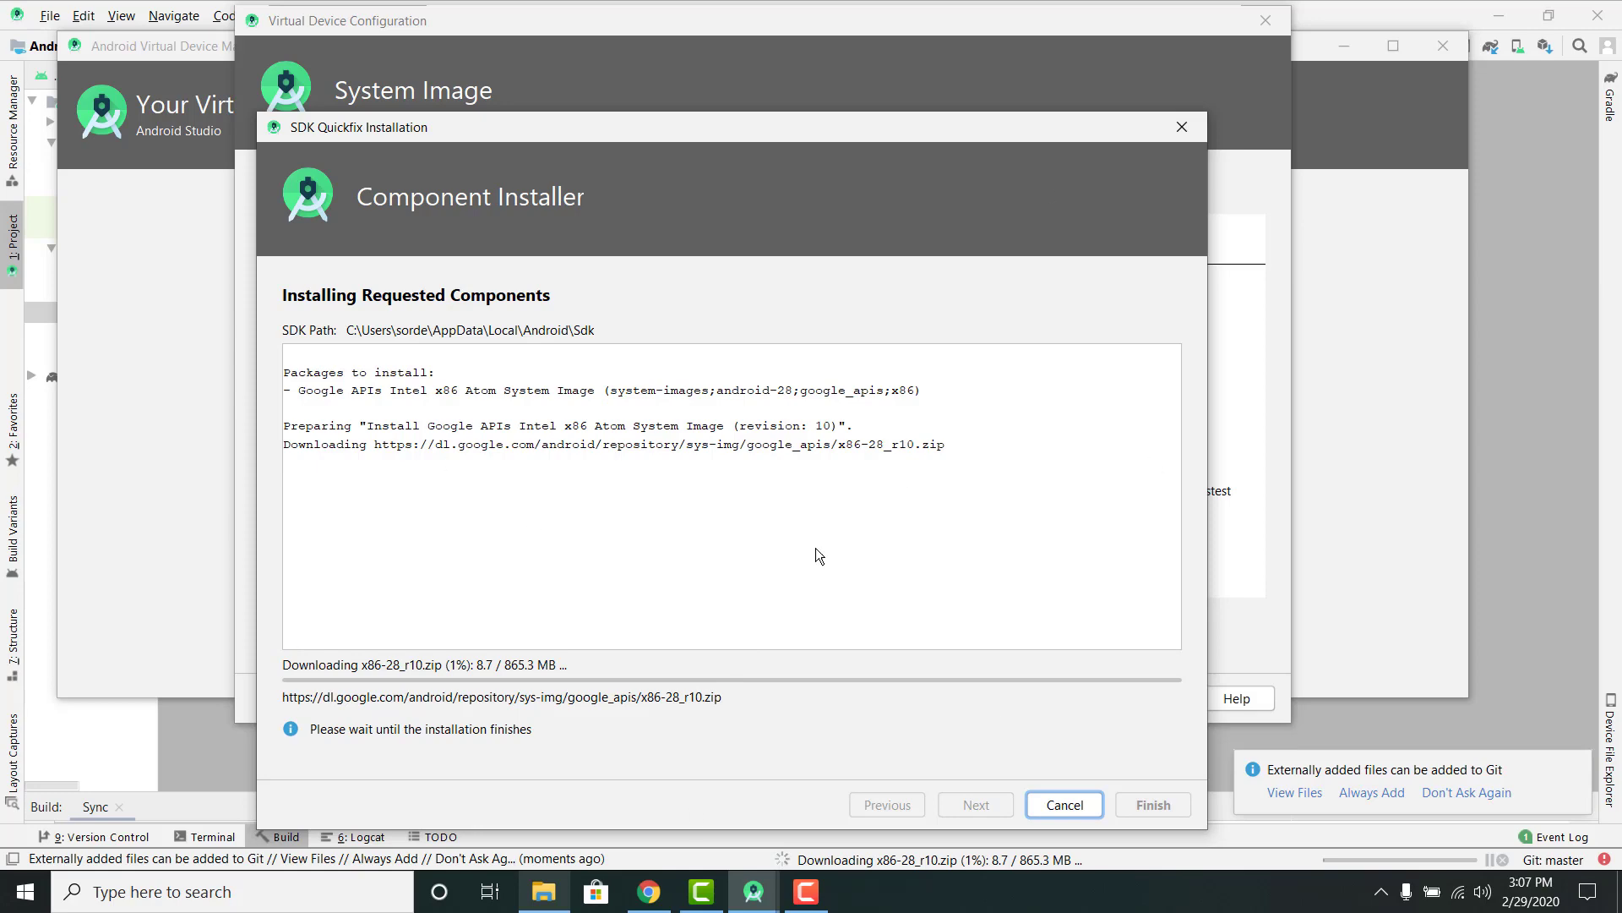
click(686, 906)
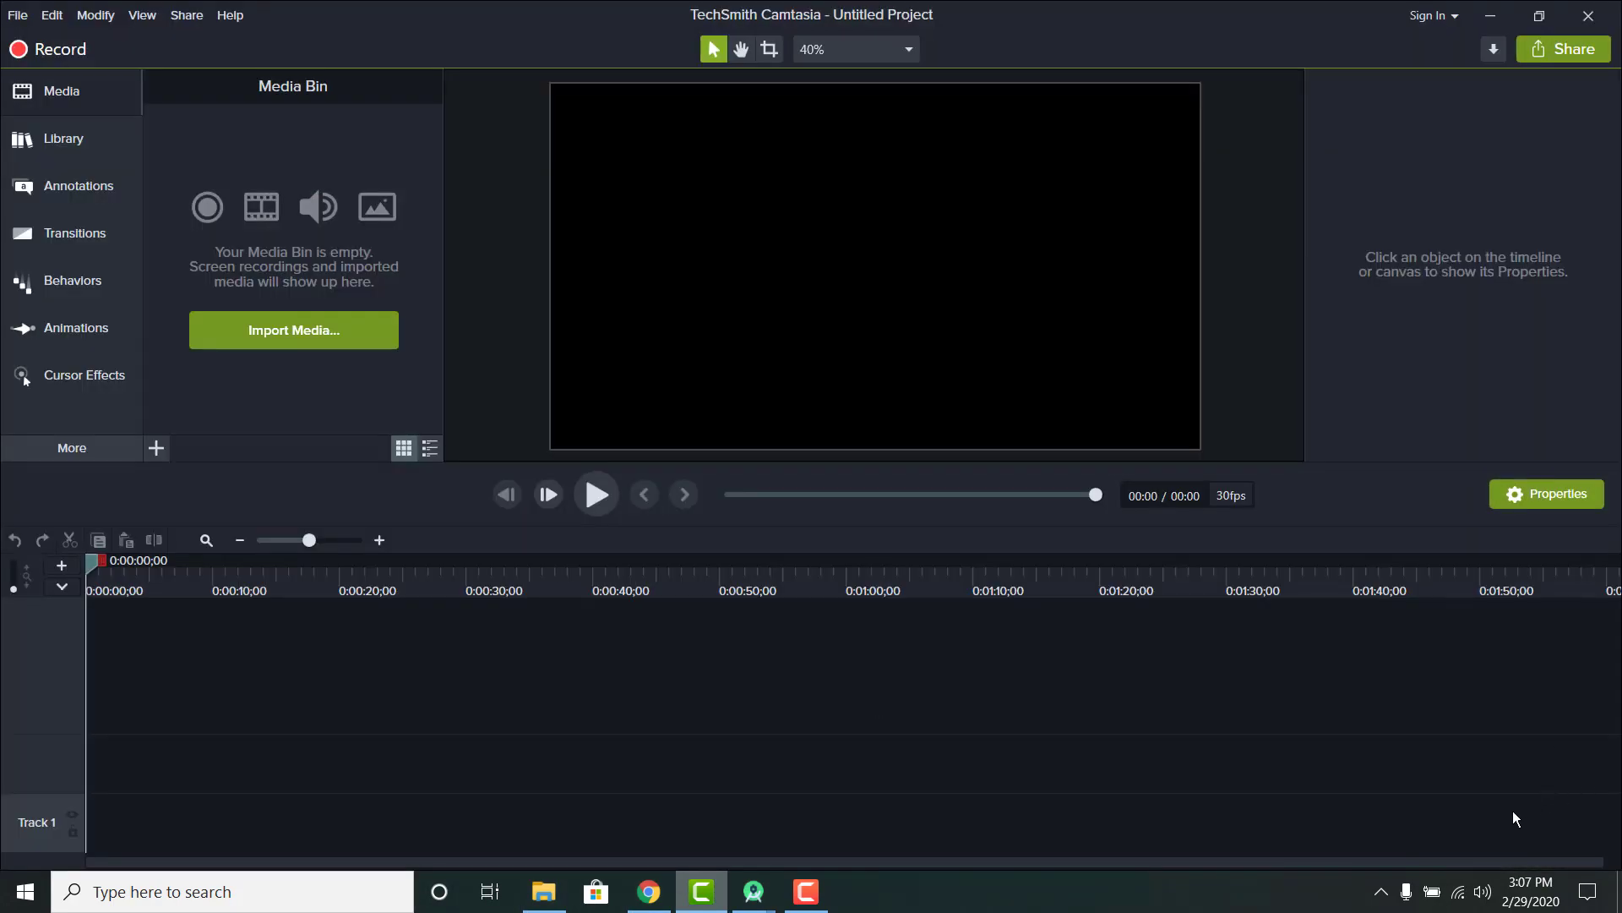
click(714, 888)
click(816, 894)
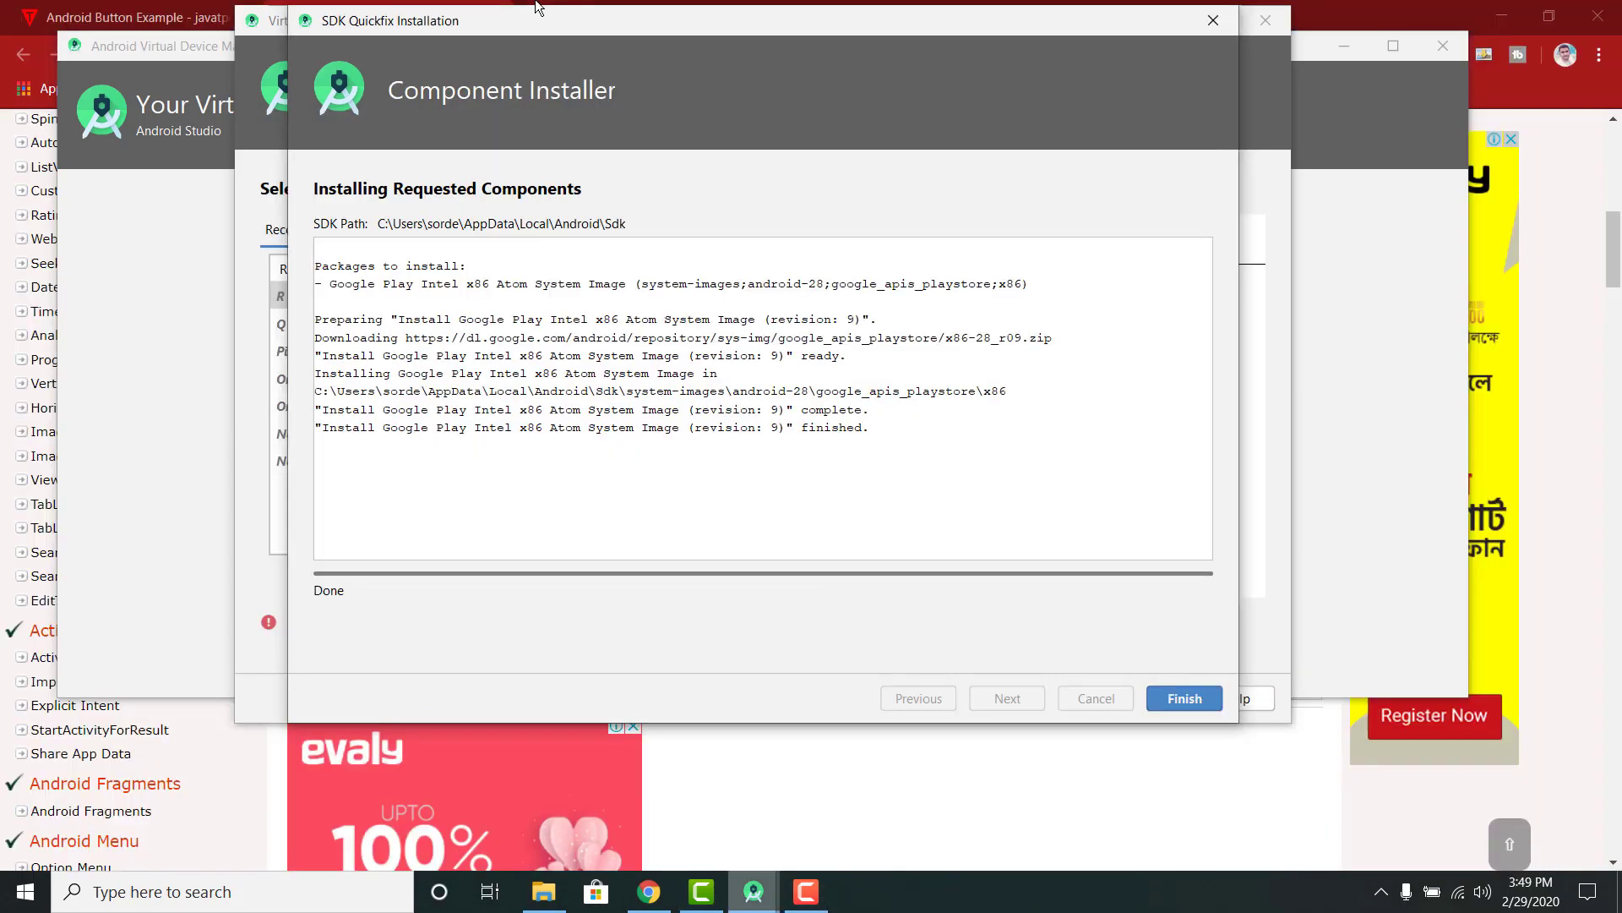
Finish the Google Play Intel x86 Atom System Image installation and close the installer
drag(539, 26, 583, 79)
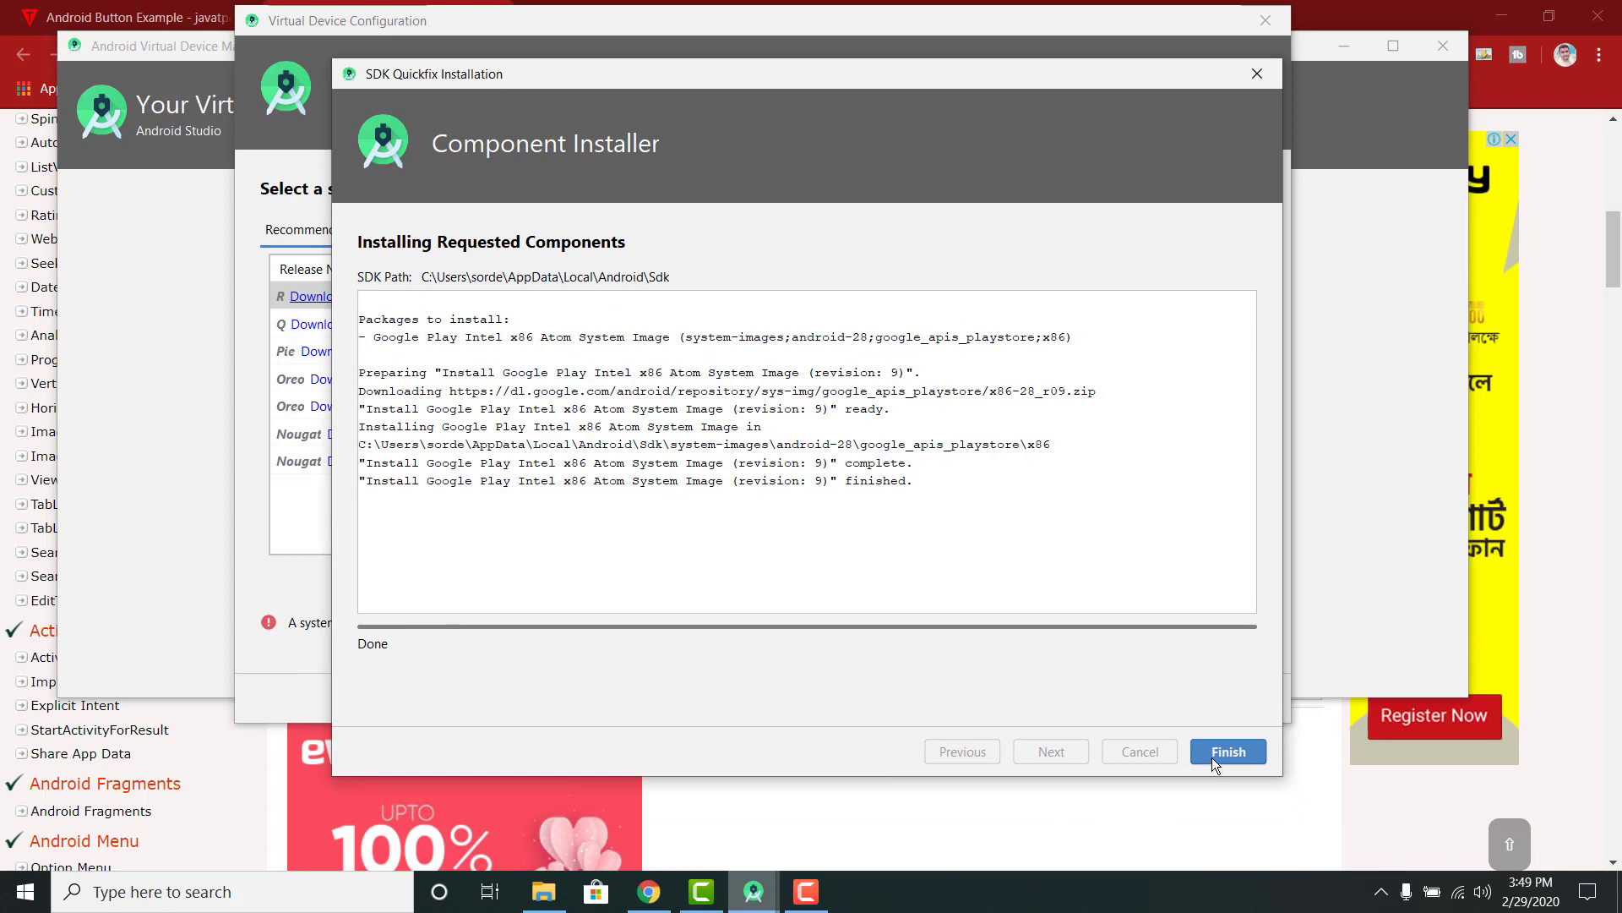
click(1212, 751)
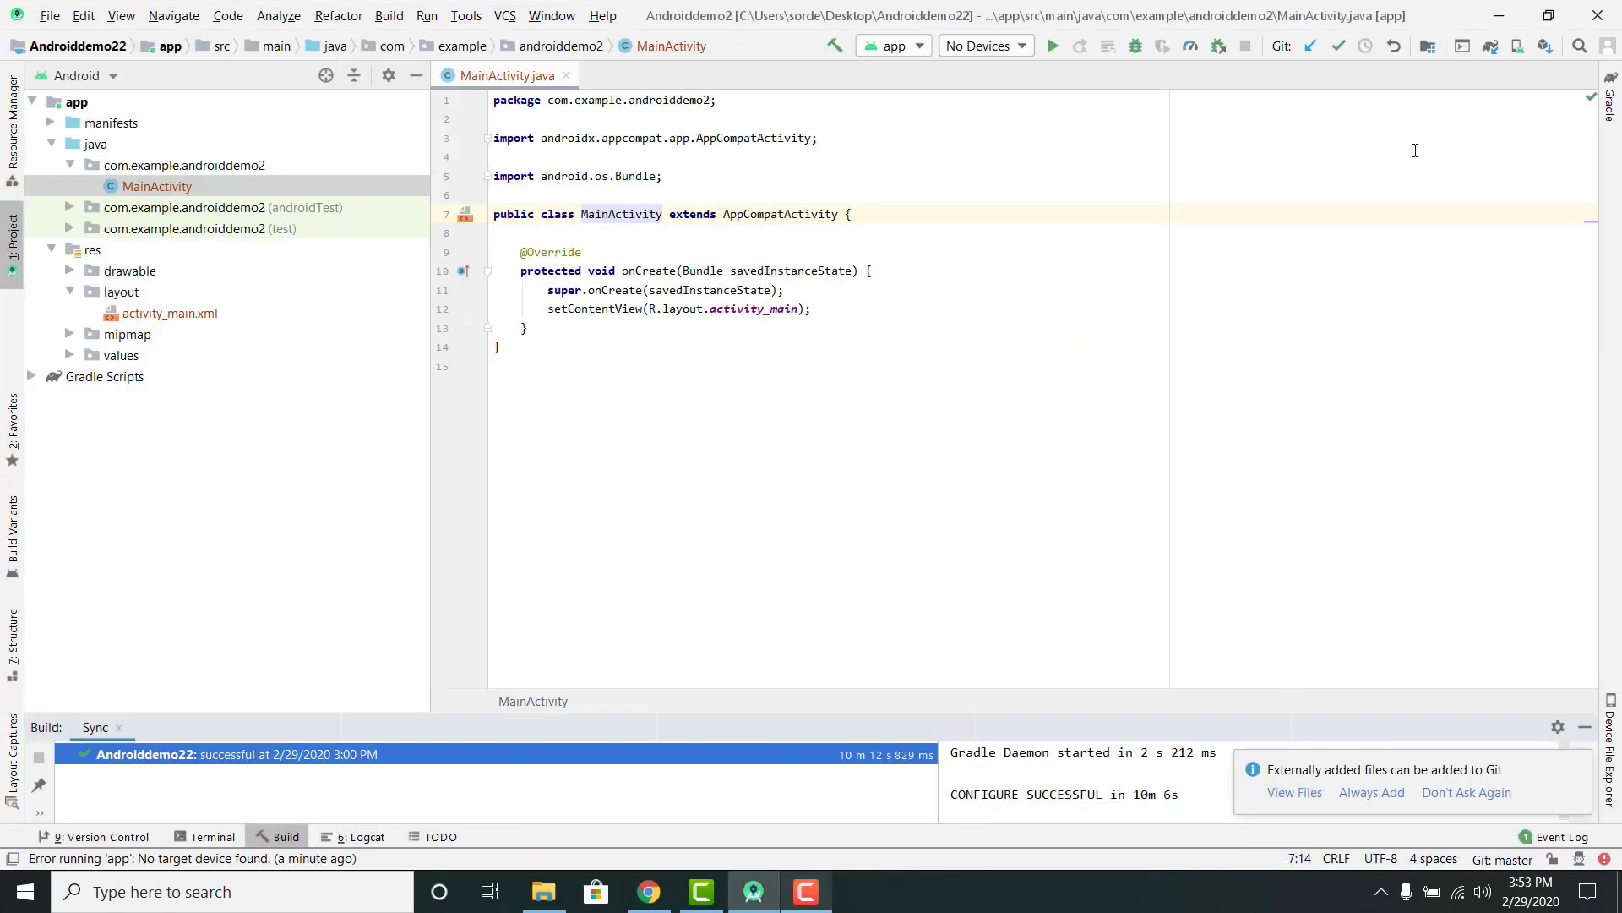
Create a Pixel 2 virtual device with the Pie API 28 image, keeping the name Pixel 2 API 28, and close the device manager
click(1518, 47)
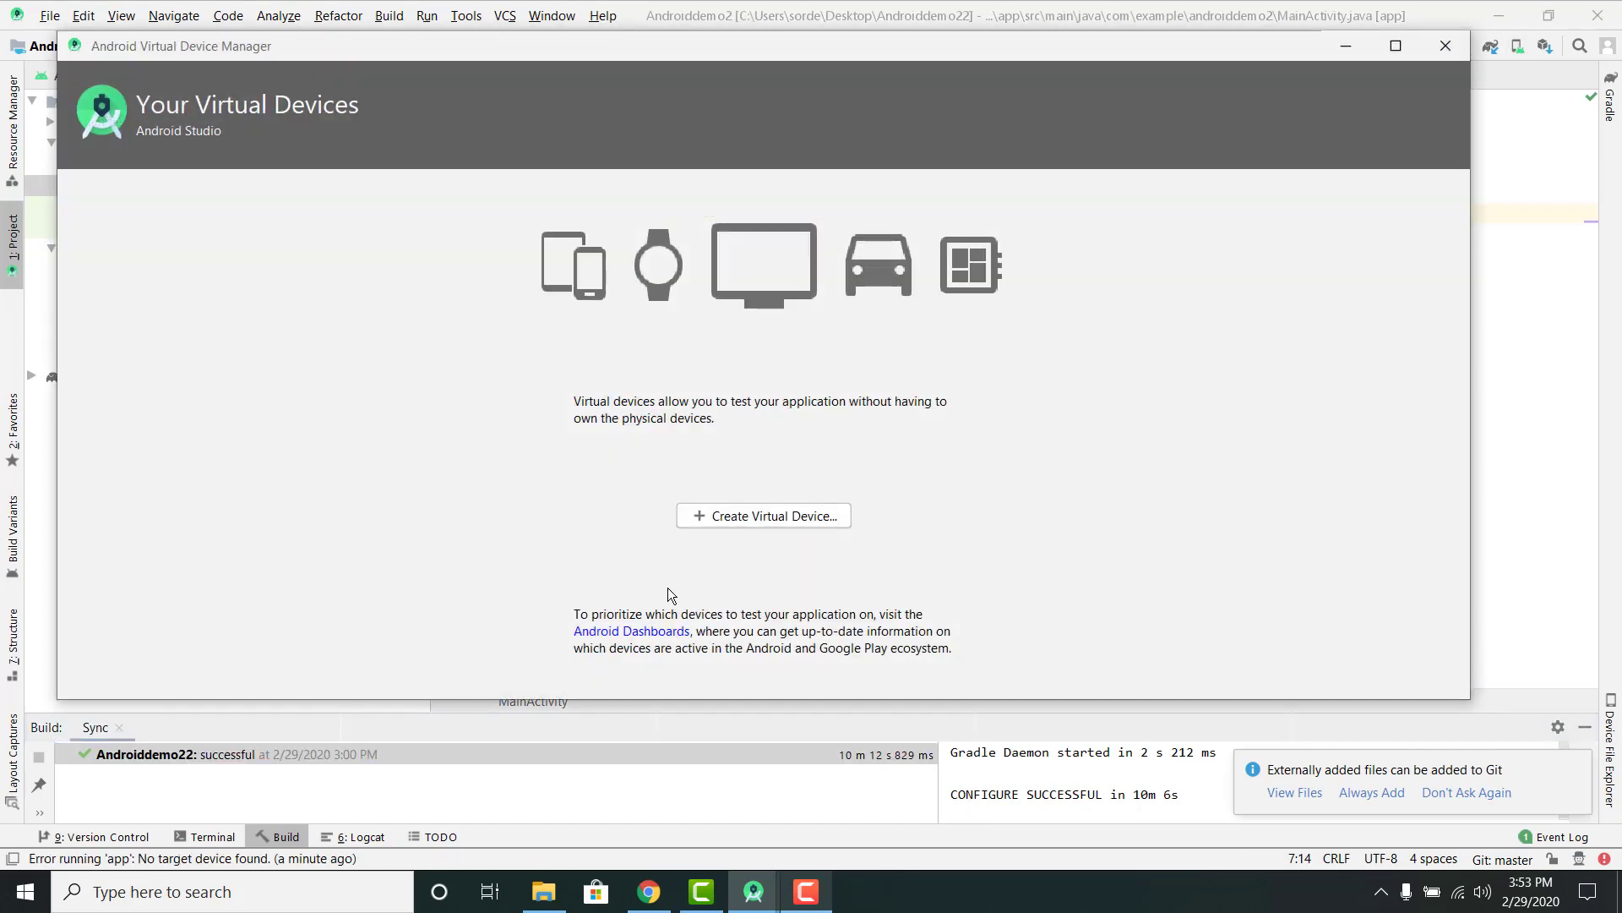
click(733, 515)
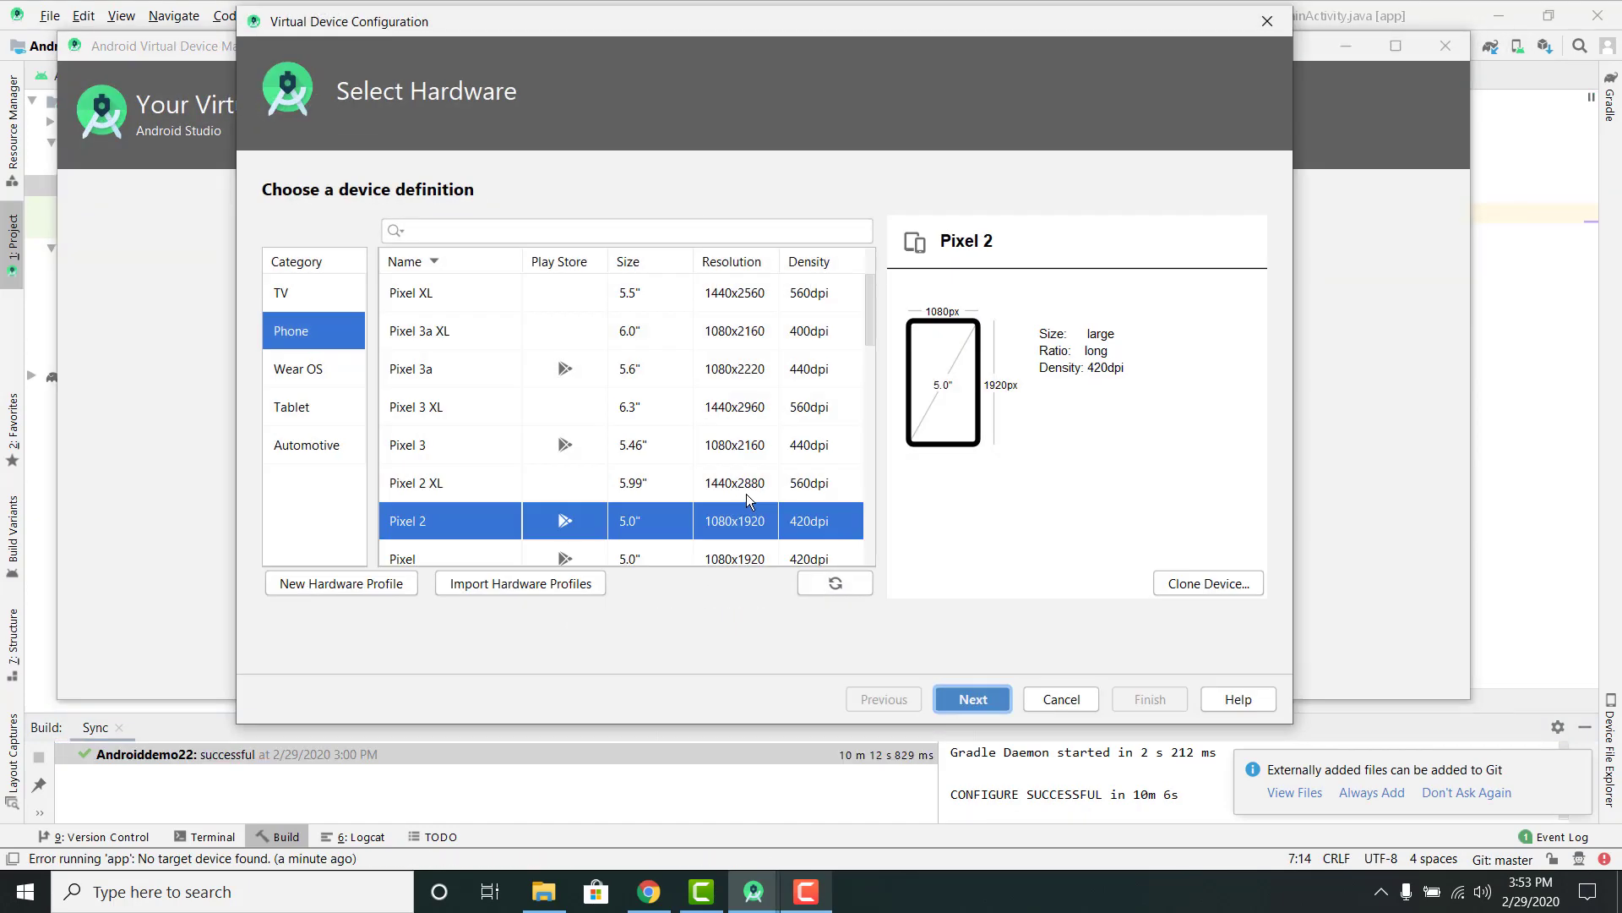
click(971, 699)
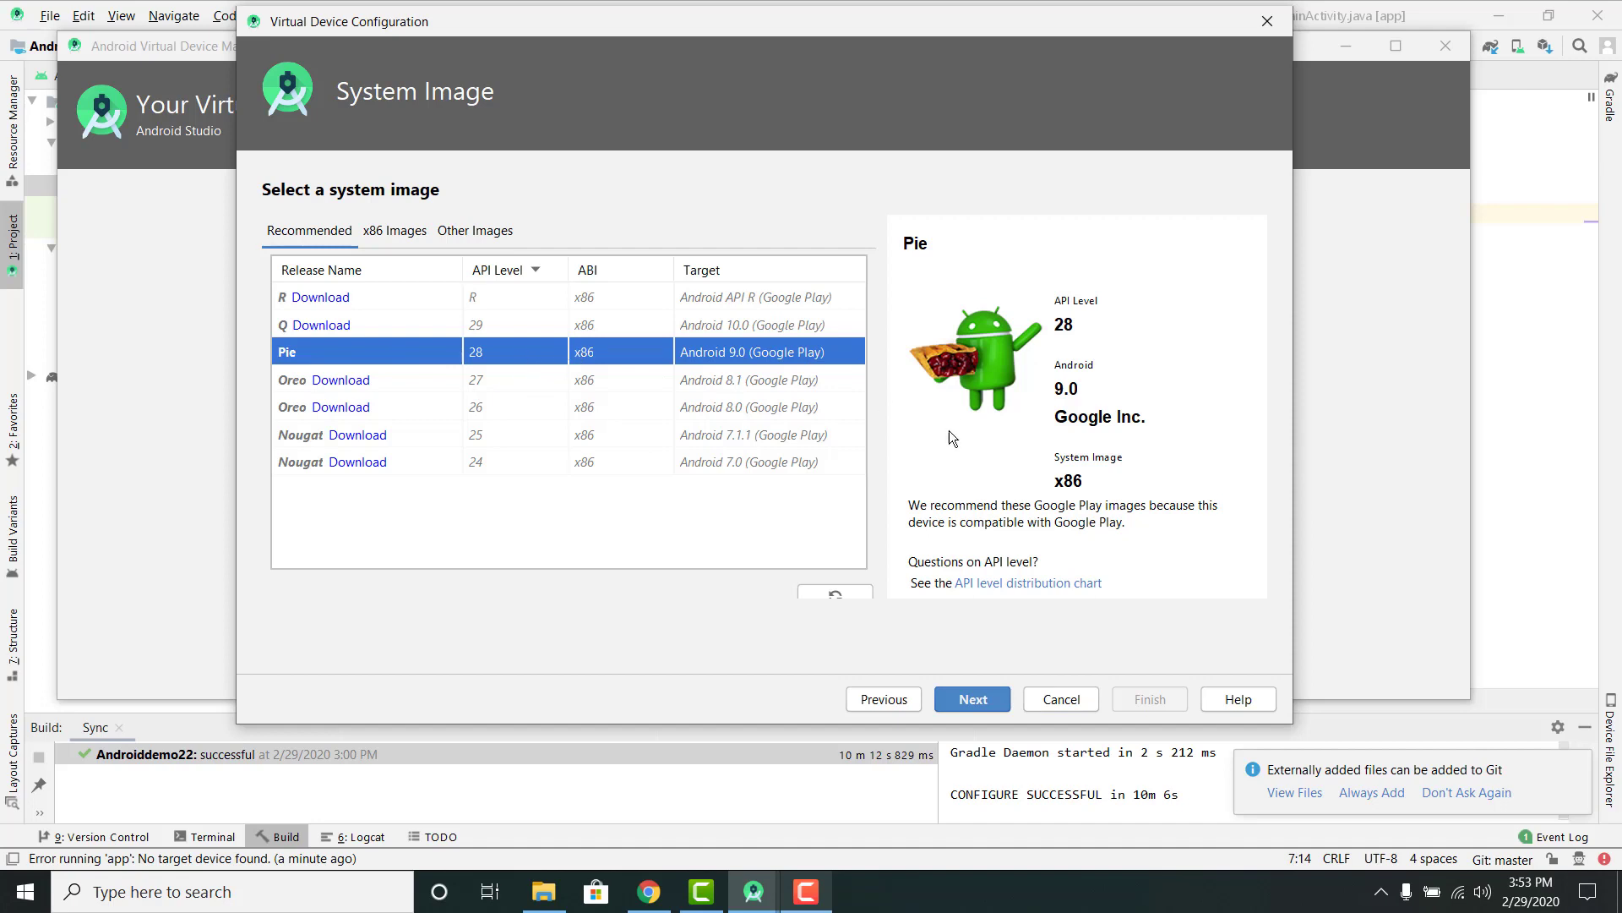
click(989, 705)
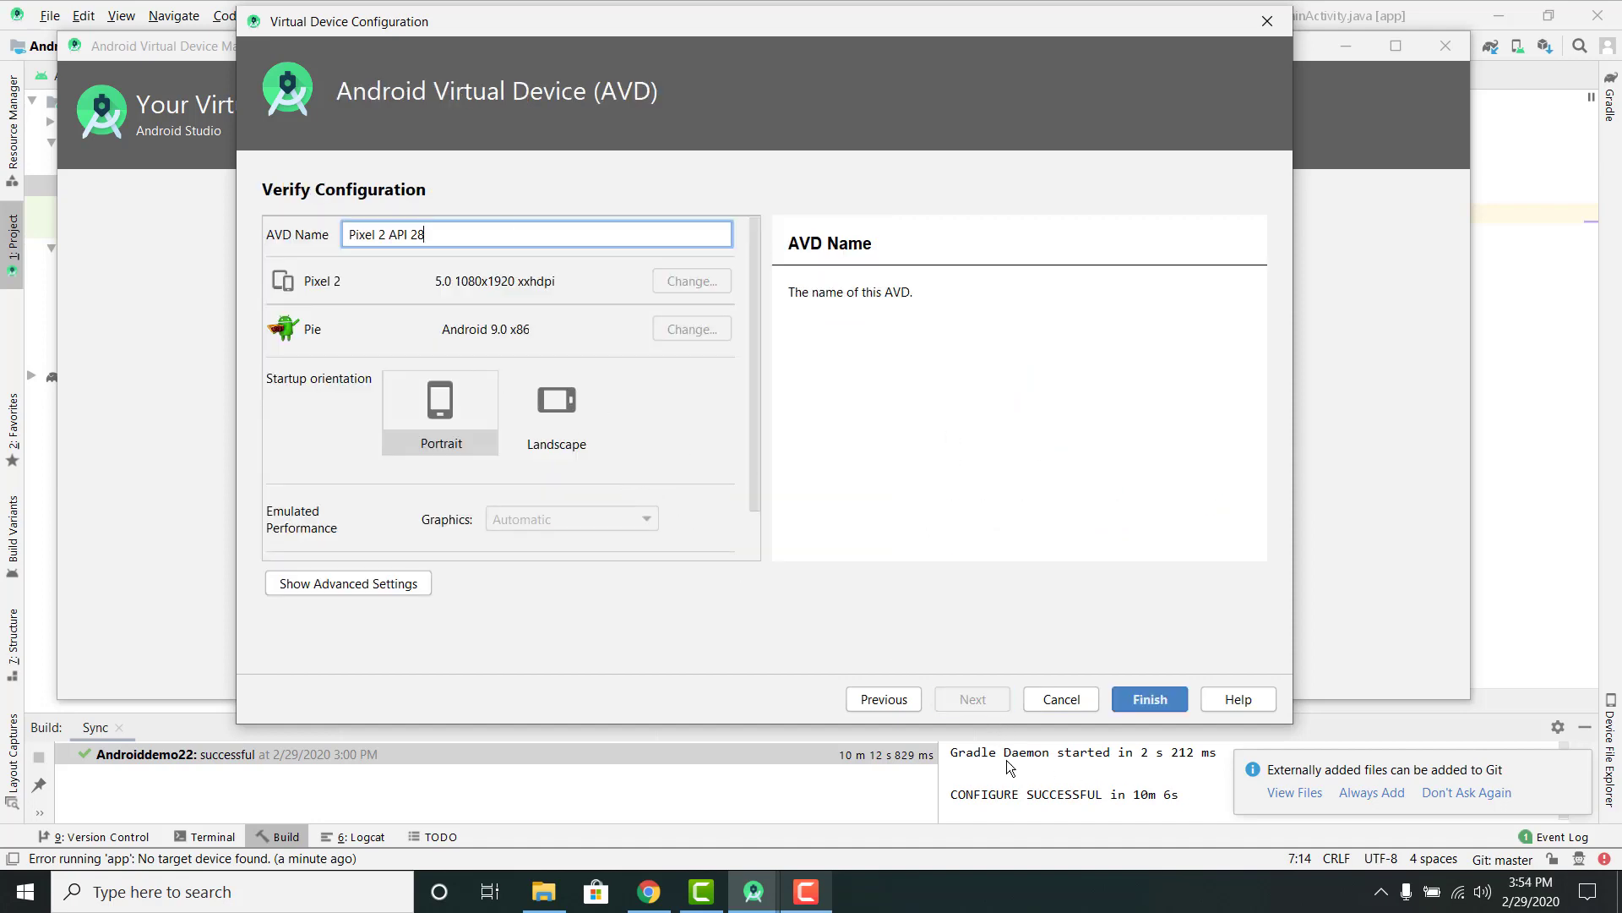
click(1140, 699)
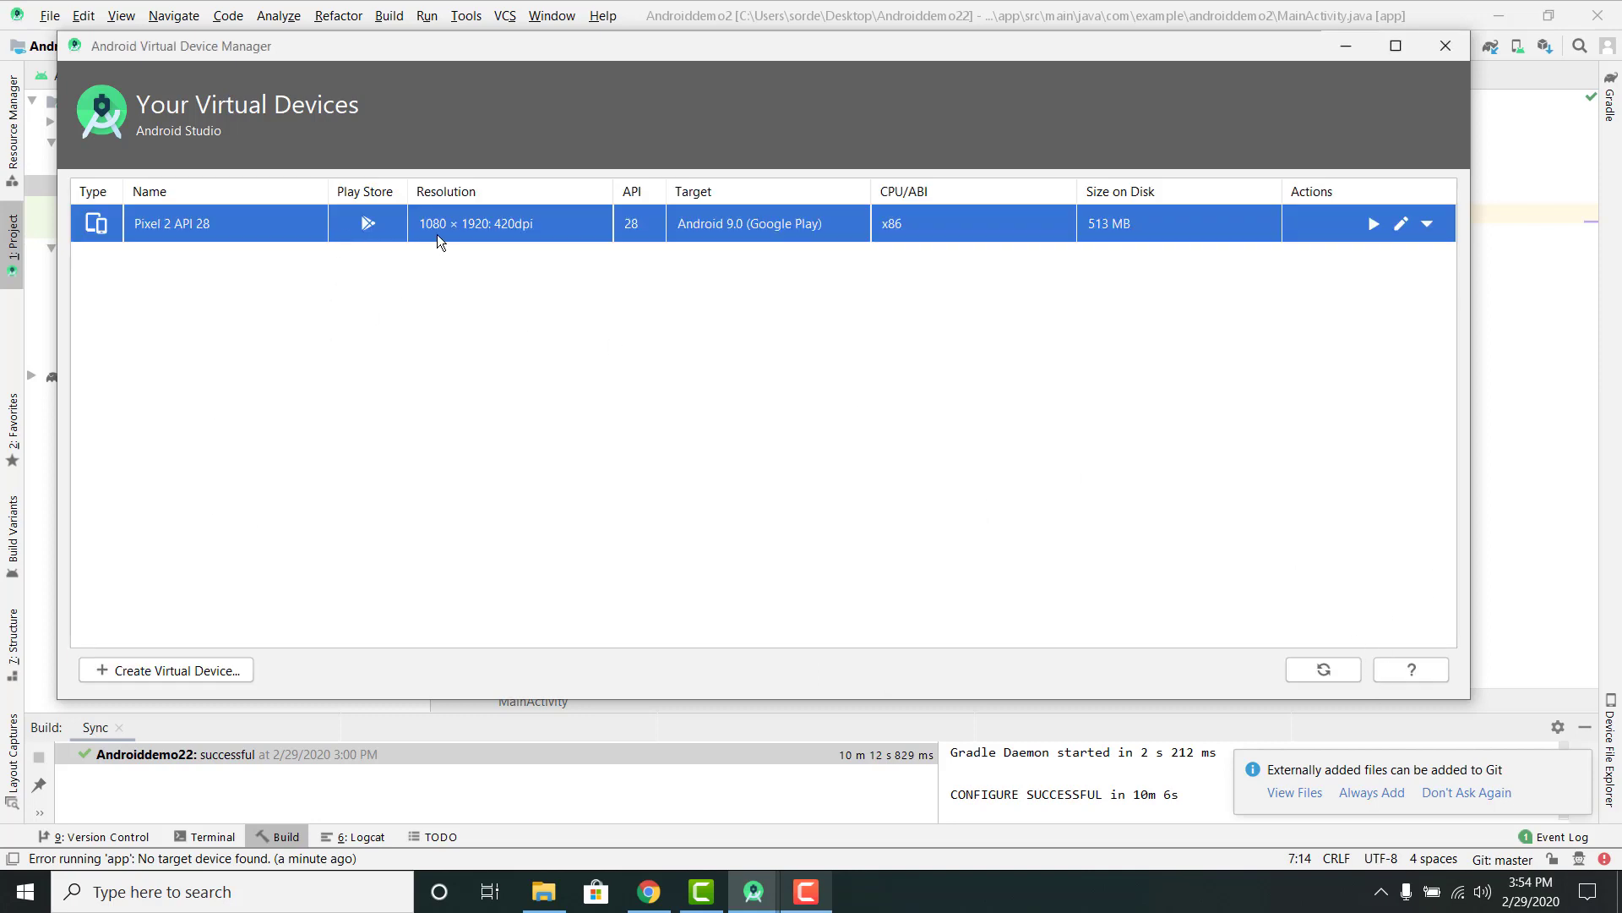
click(1446, 49)
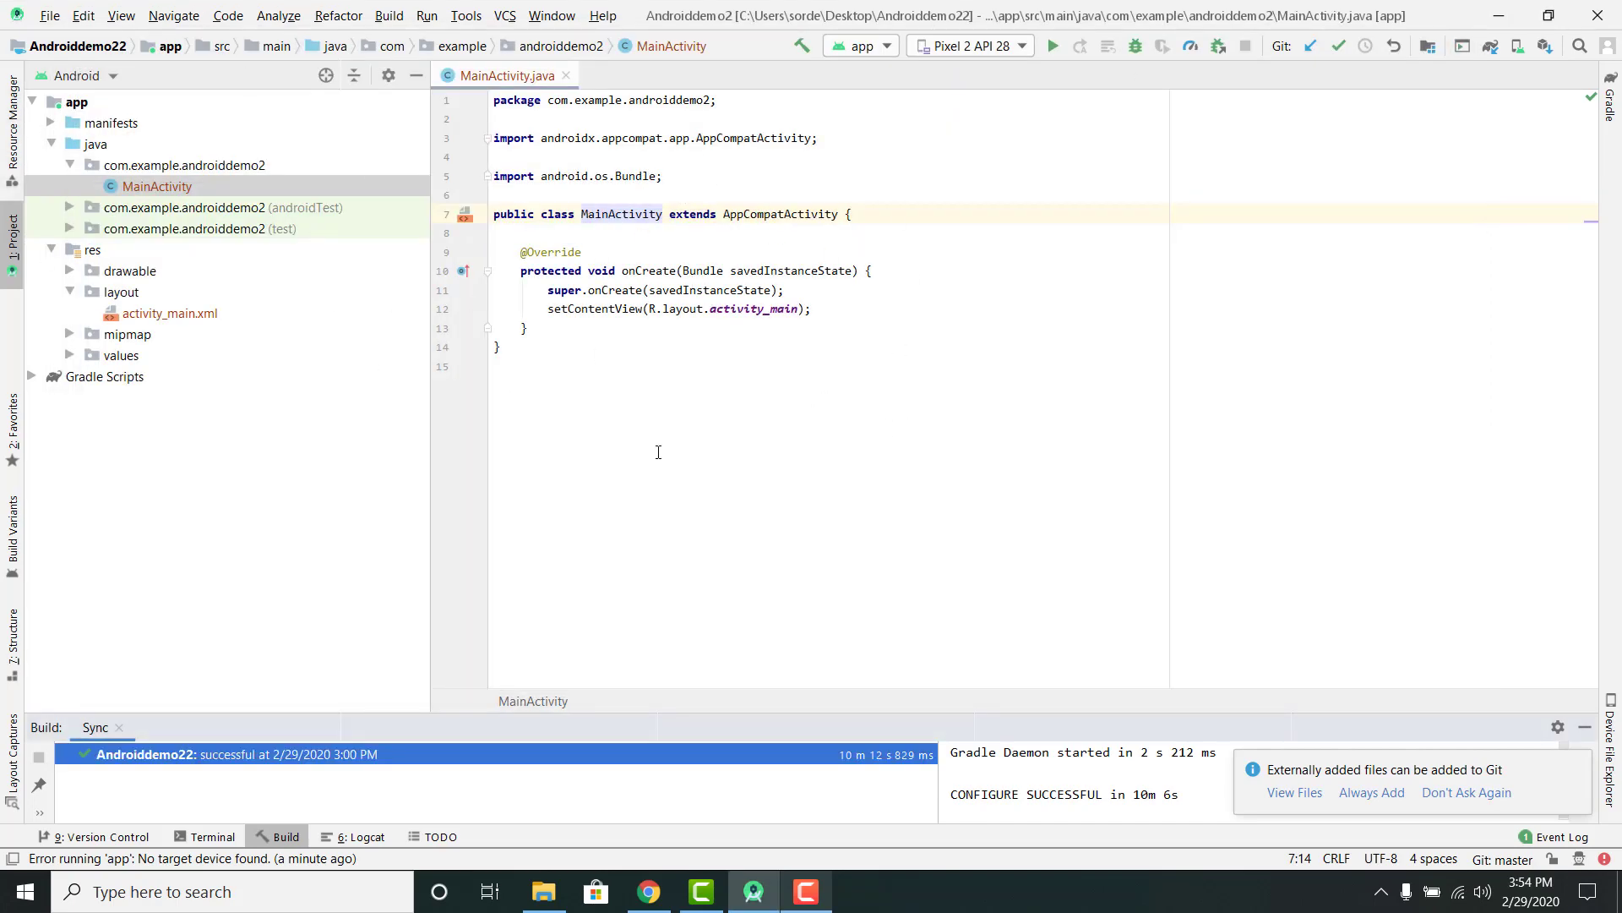
Choose Pixel 2 API 28 as the target device and run the app on it
drag(429, 505, 373, 500)
drag(552, 716, 555, 657)
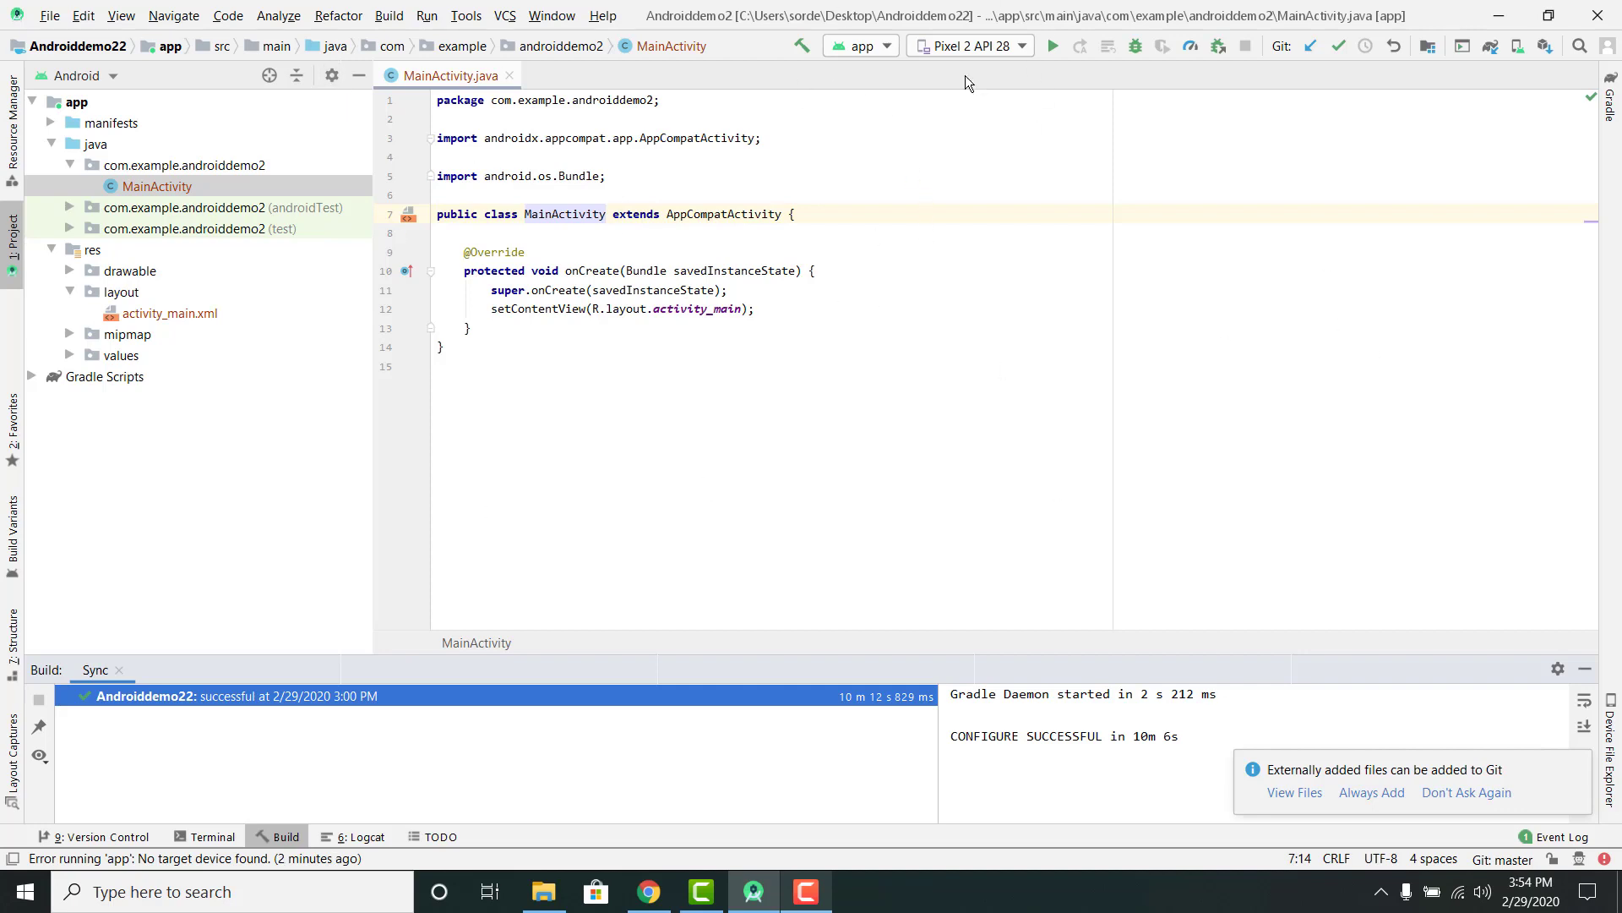
click(984, 42)
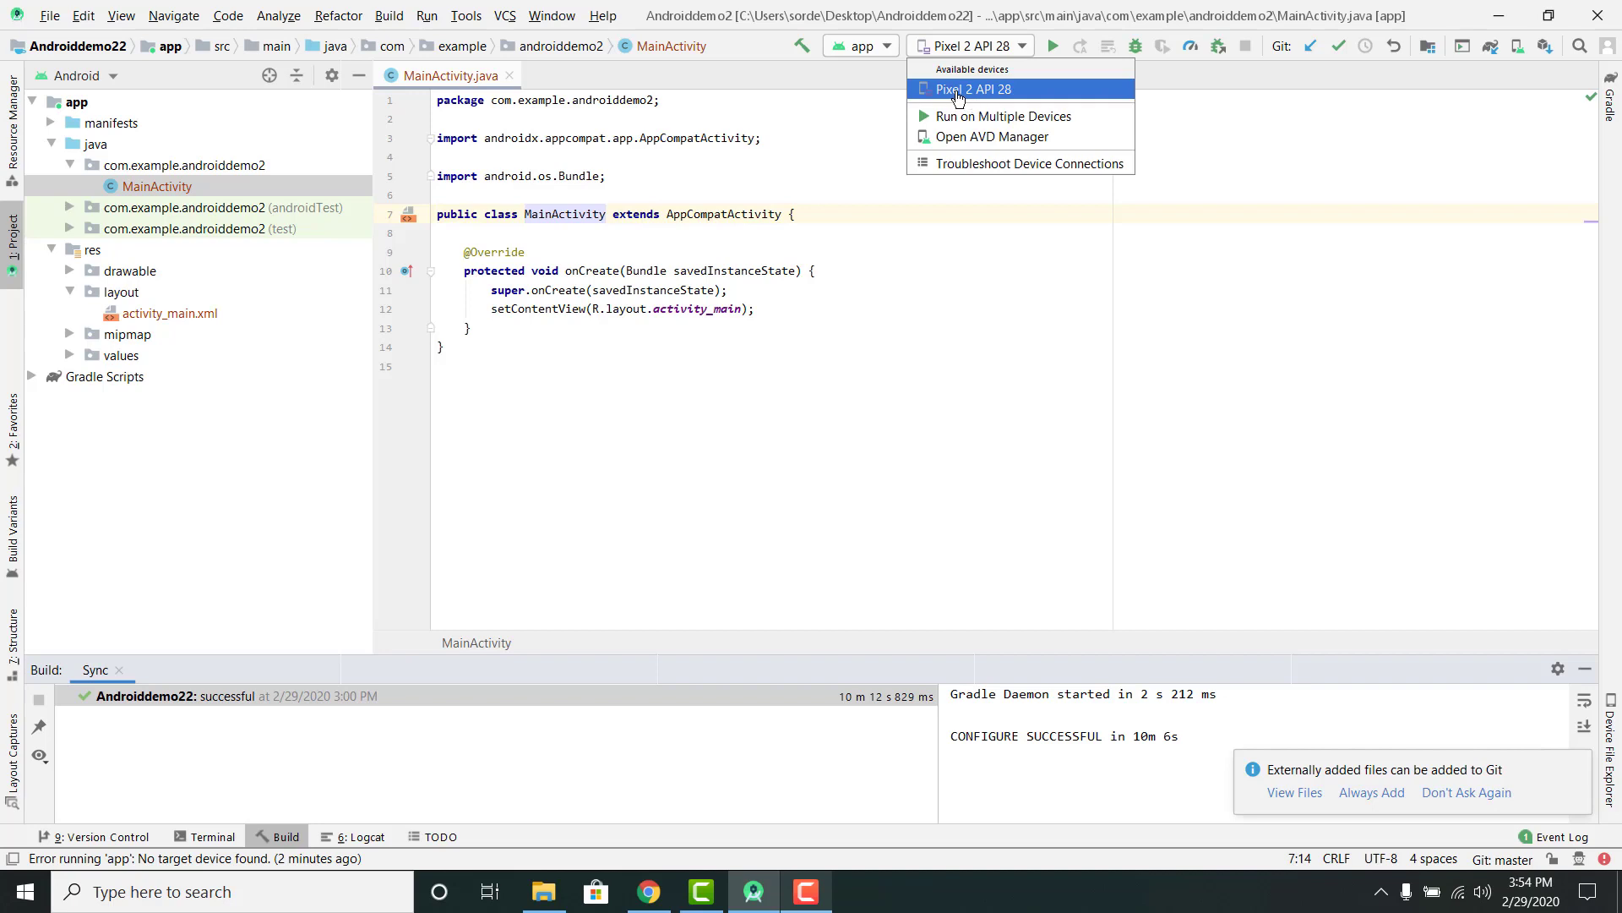
click(958, 92)
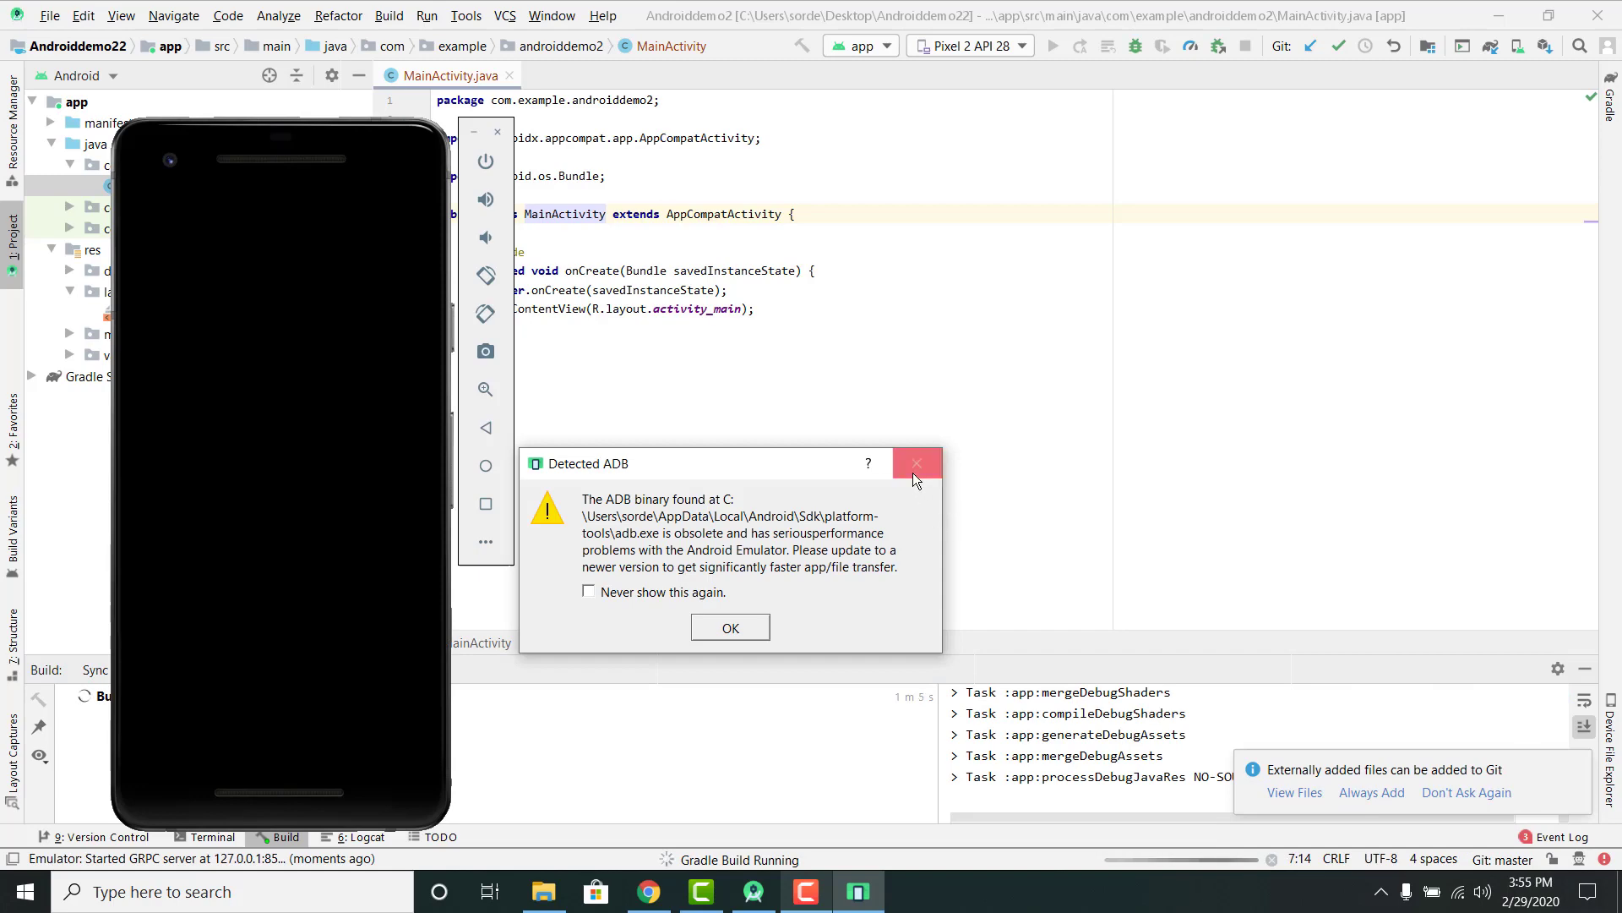
Dismiss the obsolete ADB warning so it never shows again, and move the emulator away from the code
click(588, 592)
key(Return)
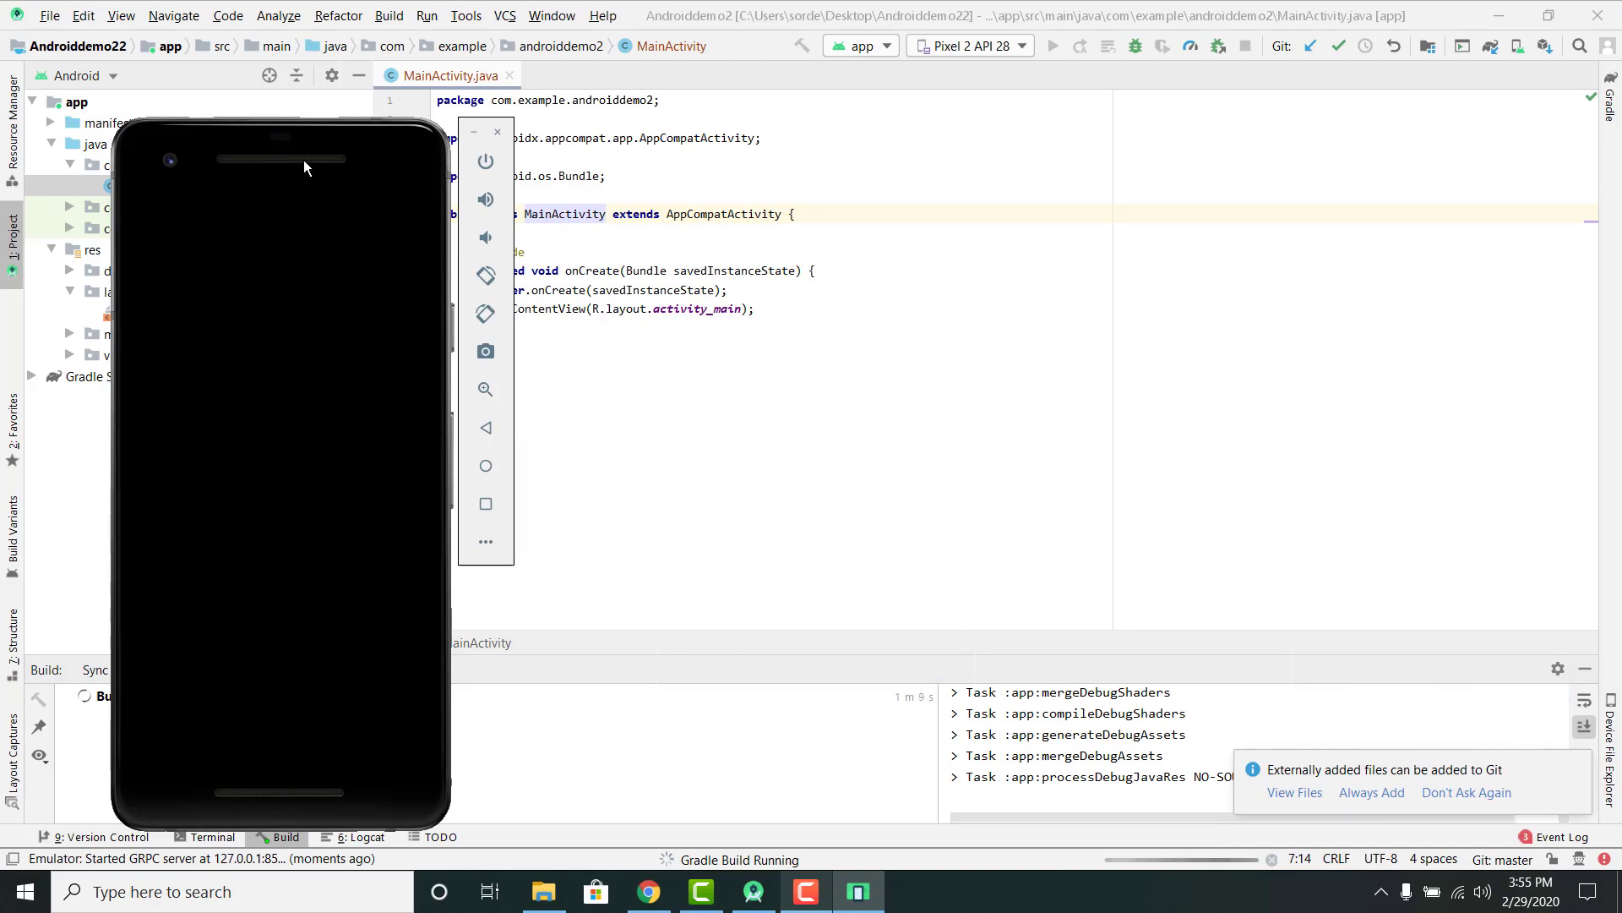
drag(303, 160, 1264, 93)
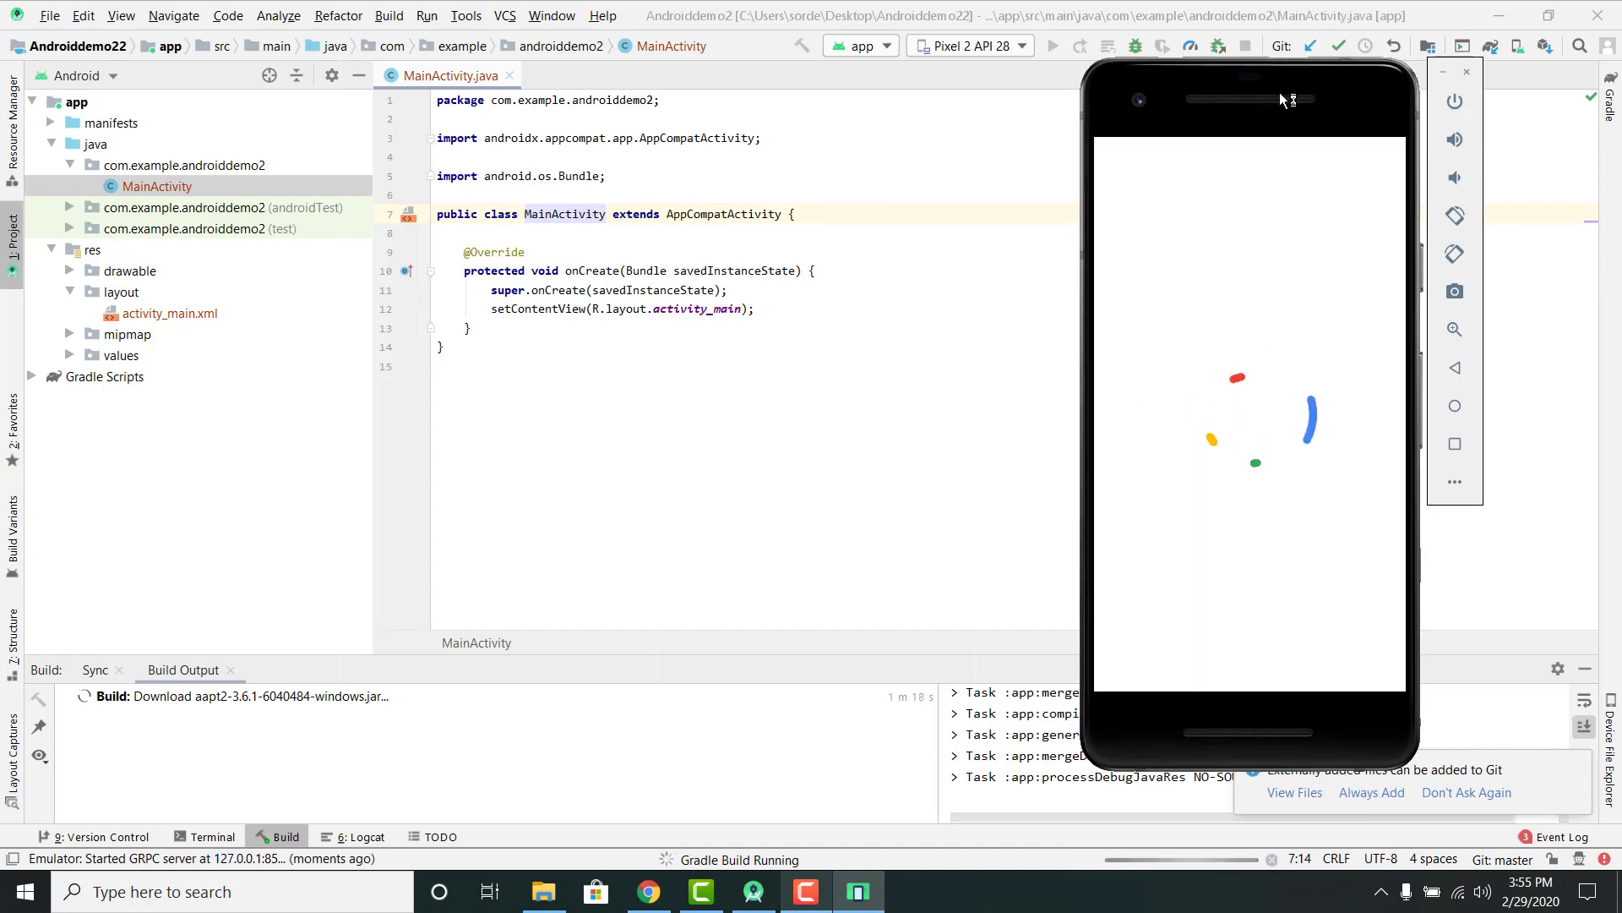
mouse_move(1278, 94)
mouse_down()
mouse_move(1295, 109)
mouse_move(1281, 98)
mouse_up()
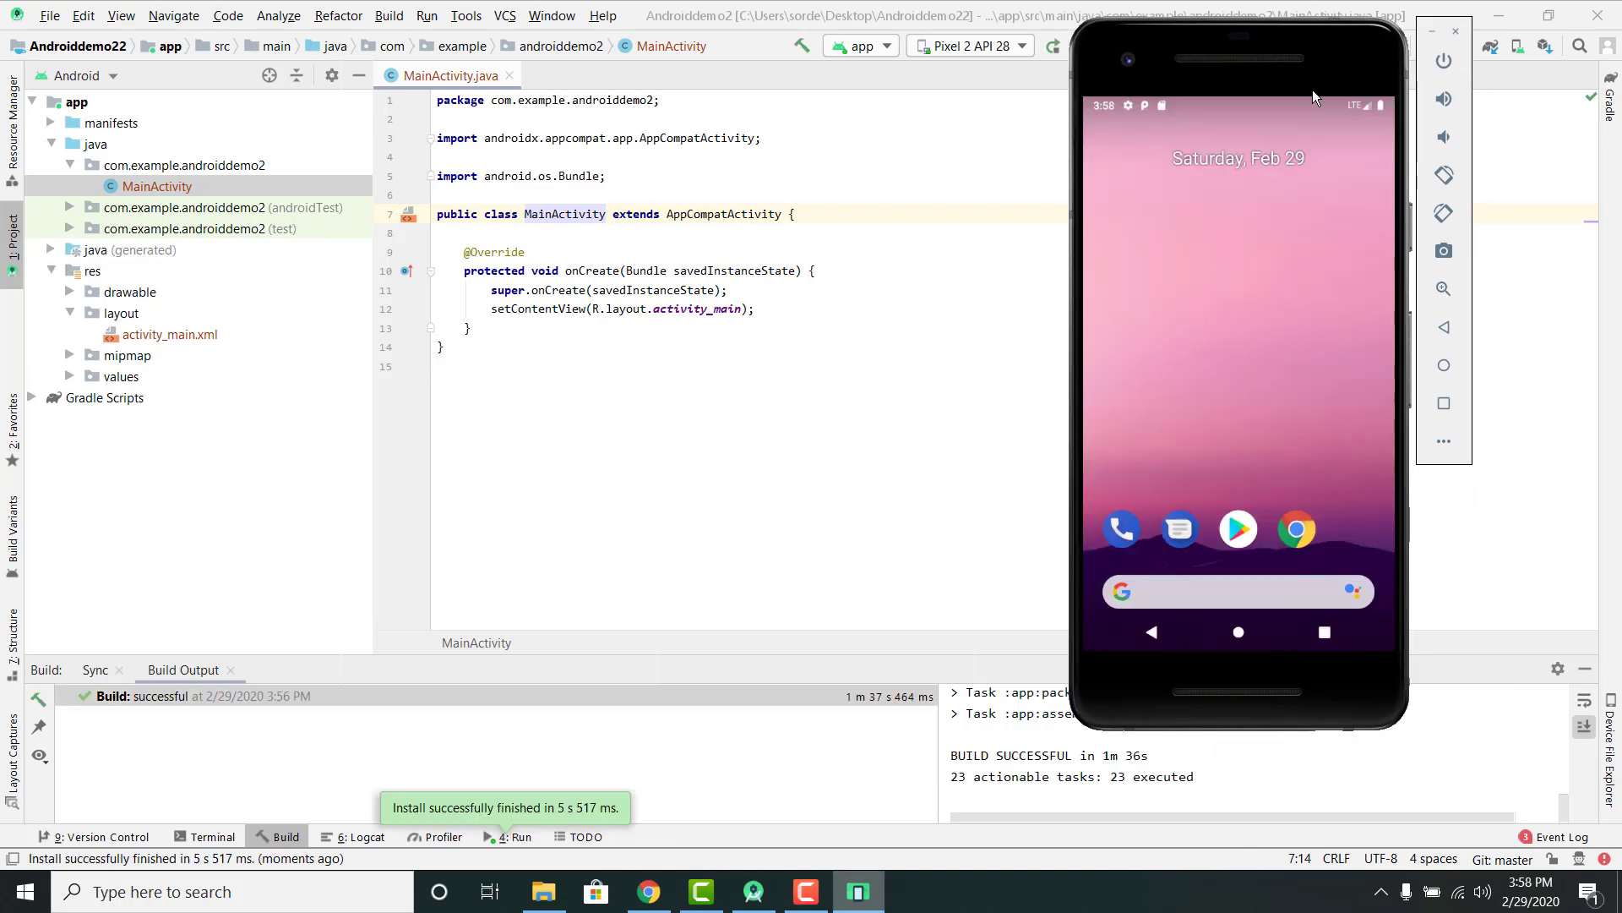
Launch Androiddemo2 from the emulator's app drawer, reposition the emulator, and enlarge the code editor's text
drag(1177, 502, 1280, 408)
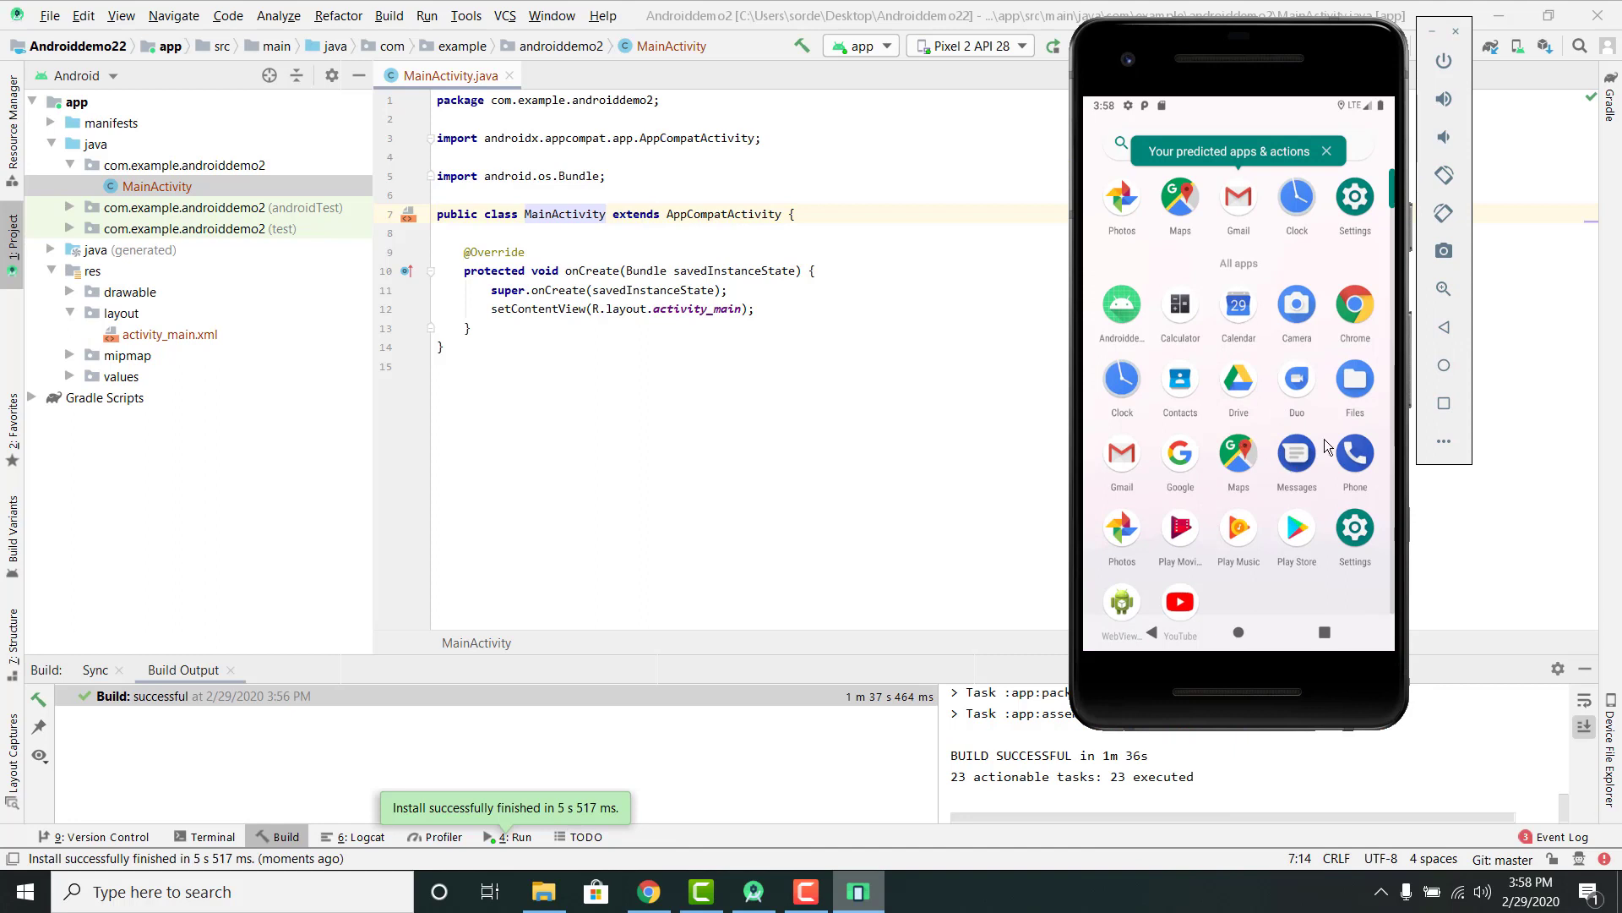
scroll(1321, 431, down, 1)
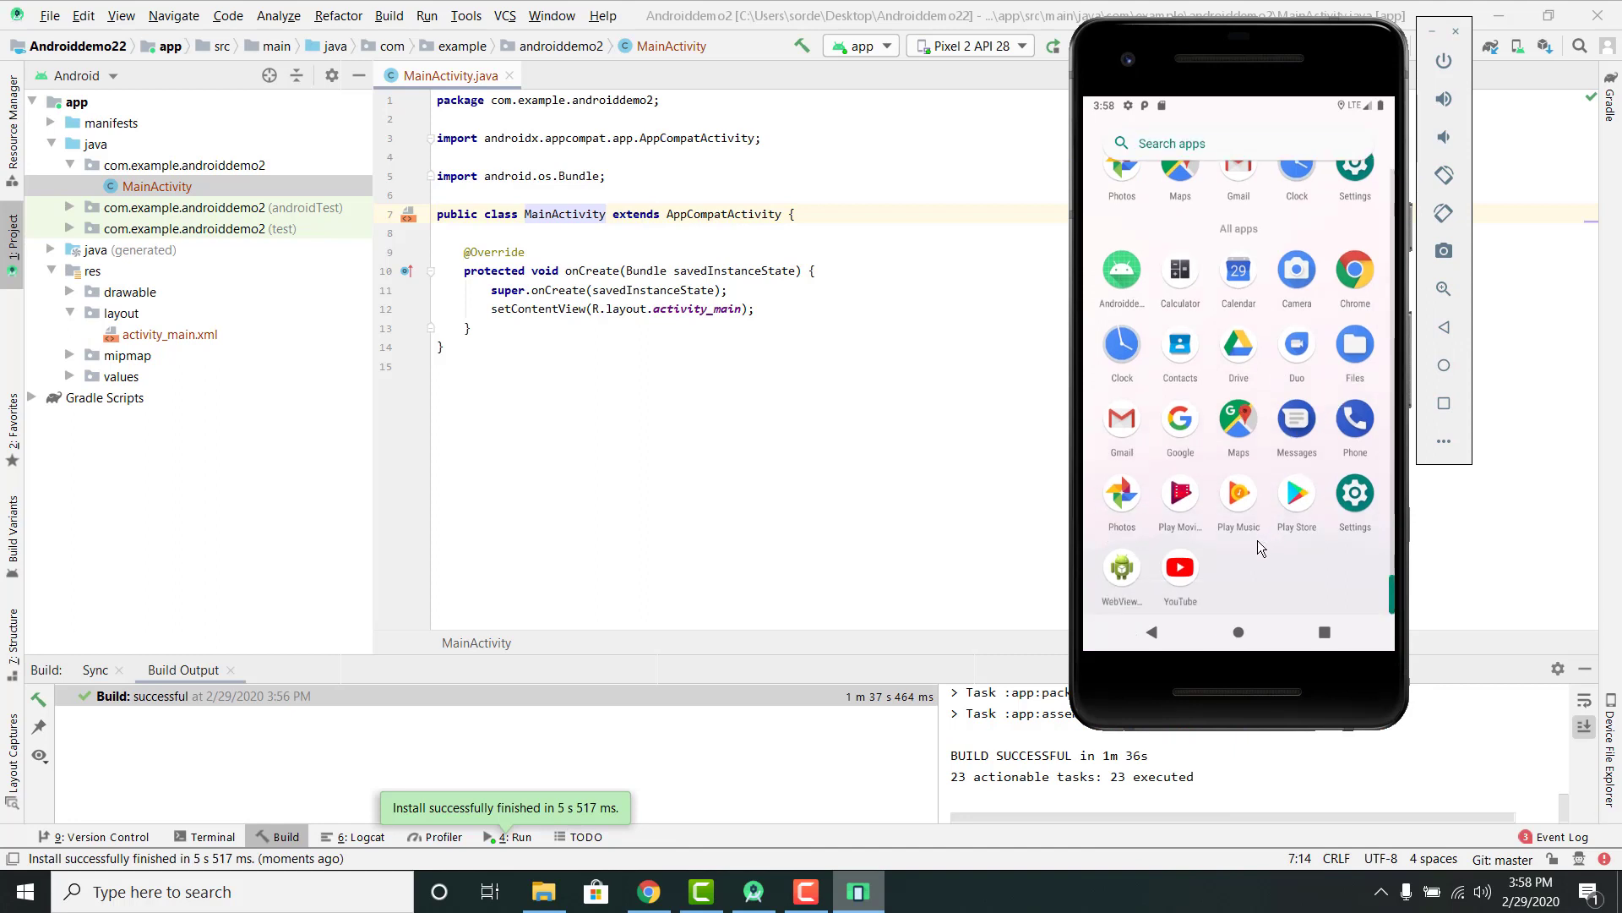
scroll(1258, 537, up, 1)
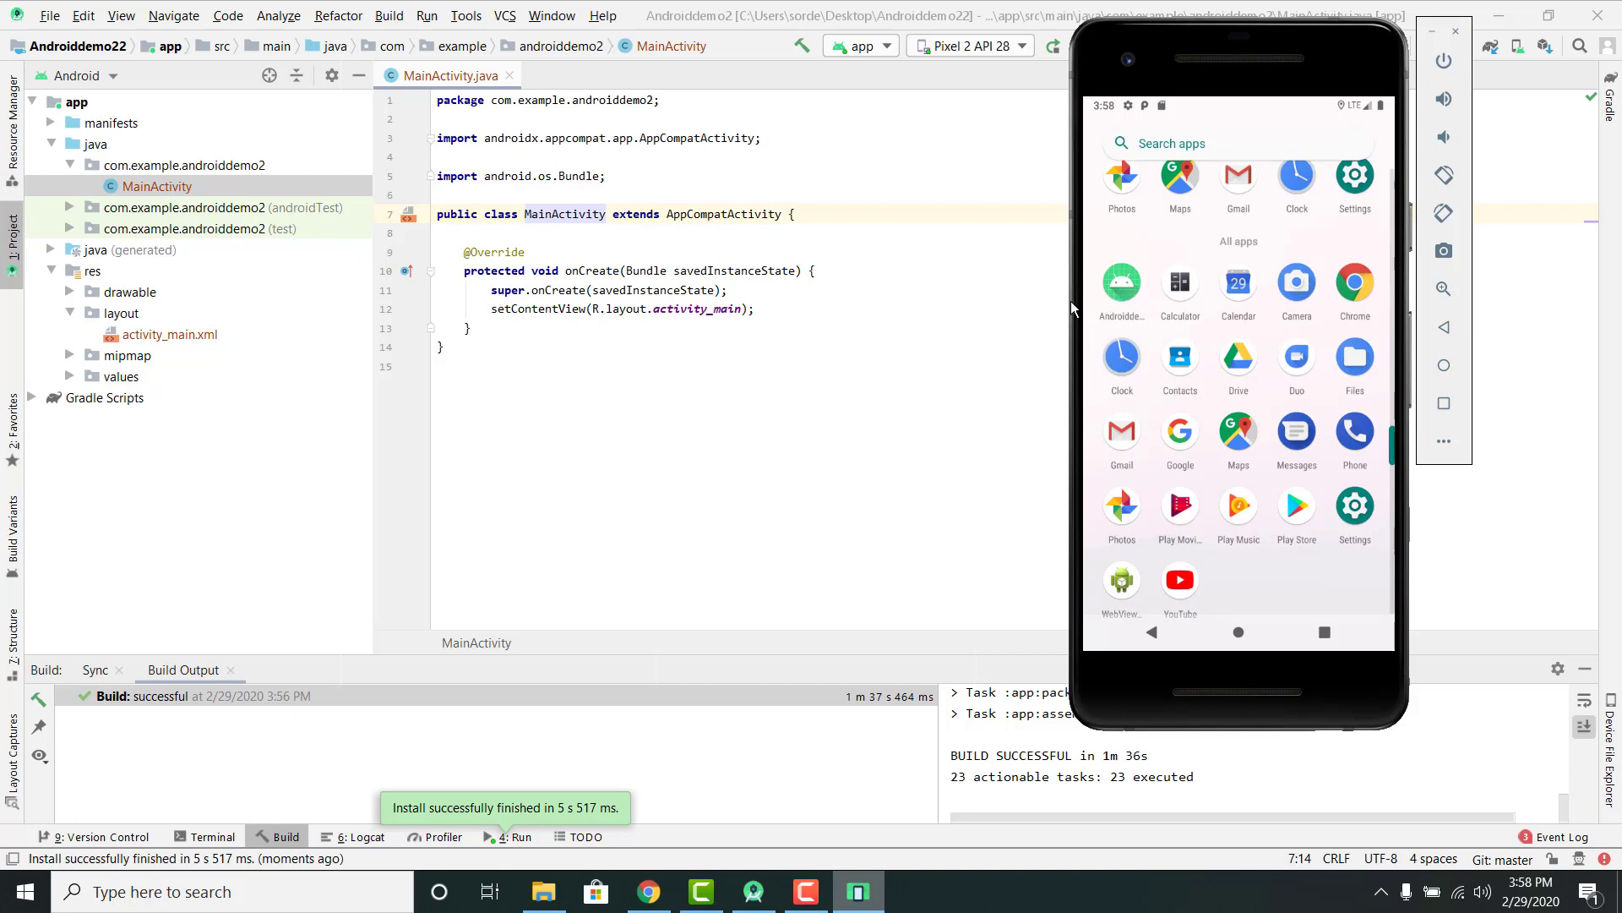
click(1120, 287)
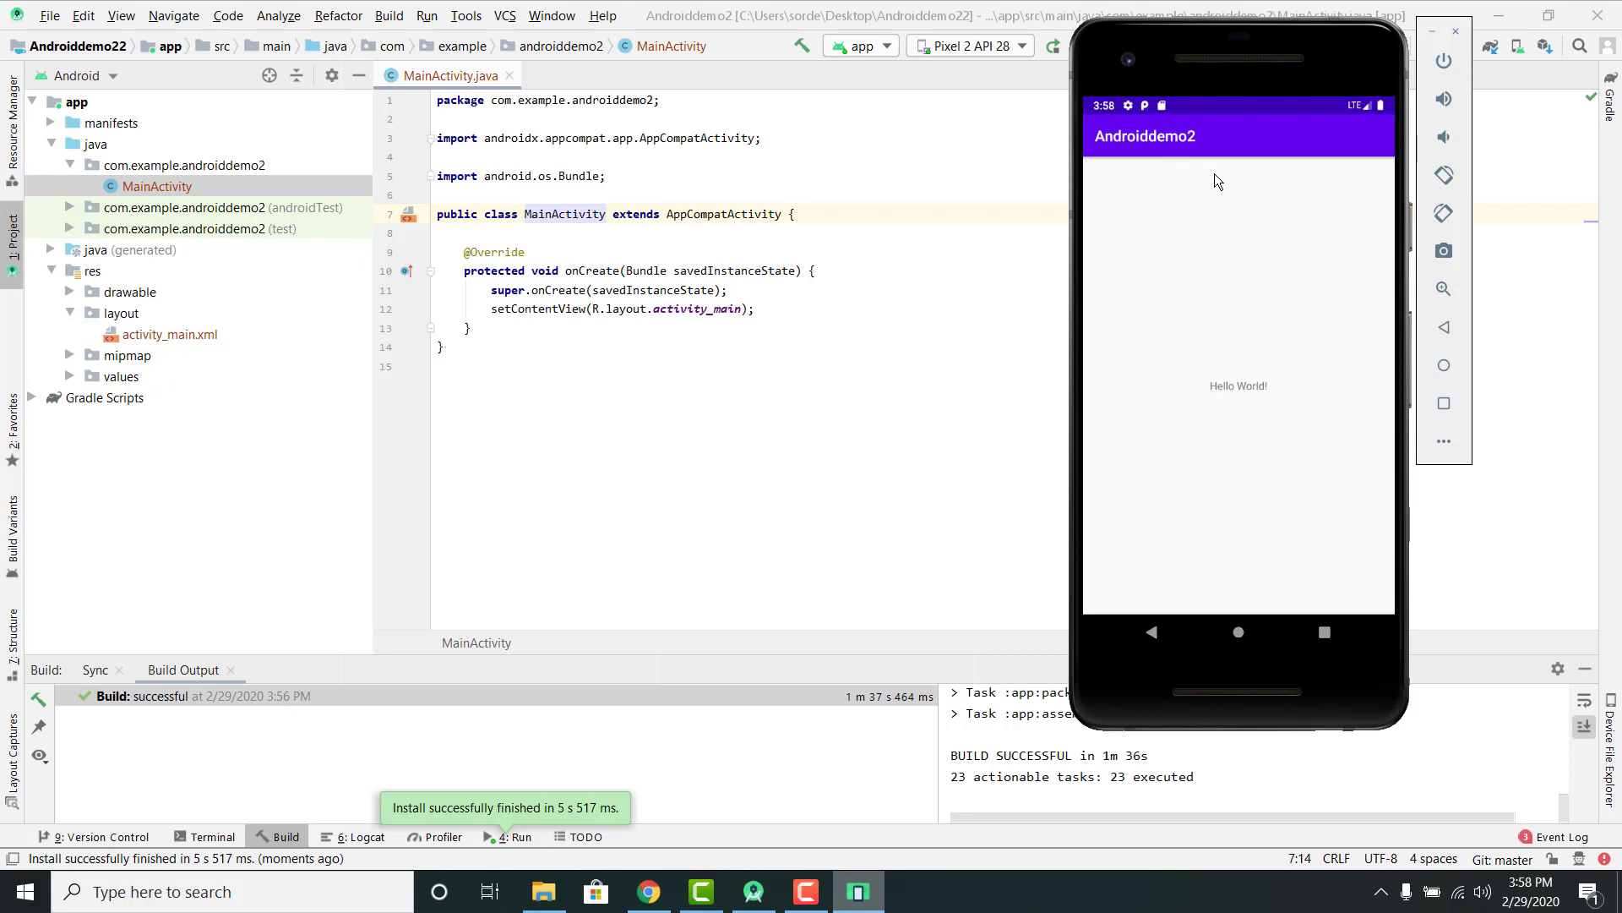
drag(1258, 54, 1154, 56)
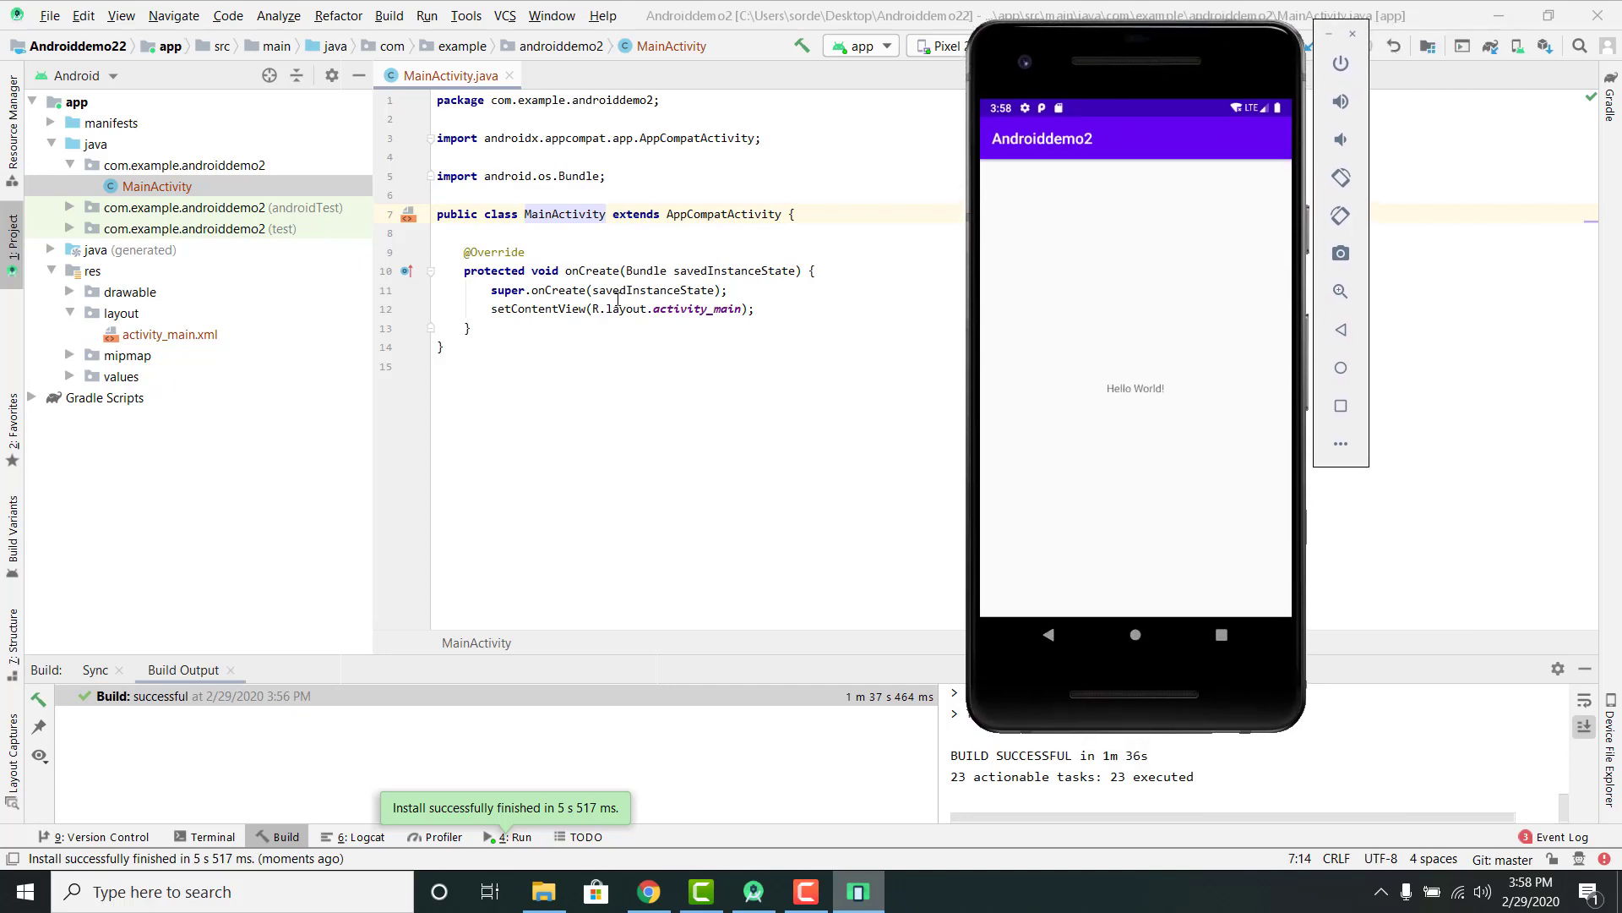
ctrl+scroll(766, 308, up, 3)
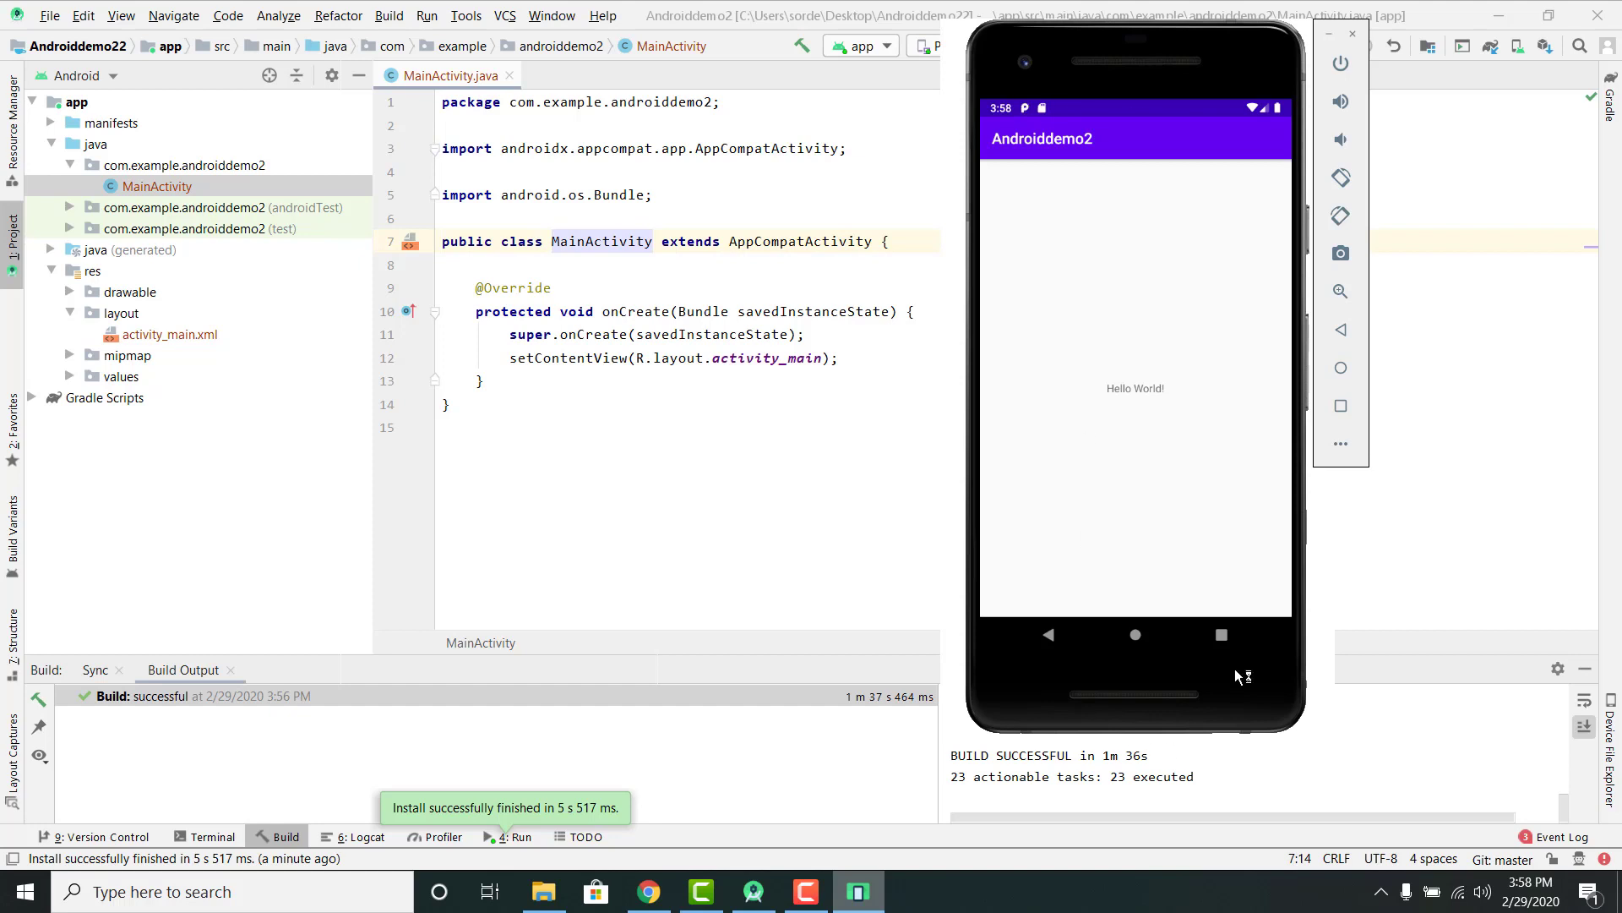
click(803, 905)
click(1542, 811)
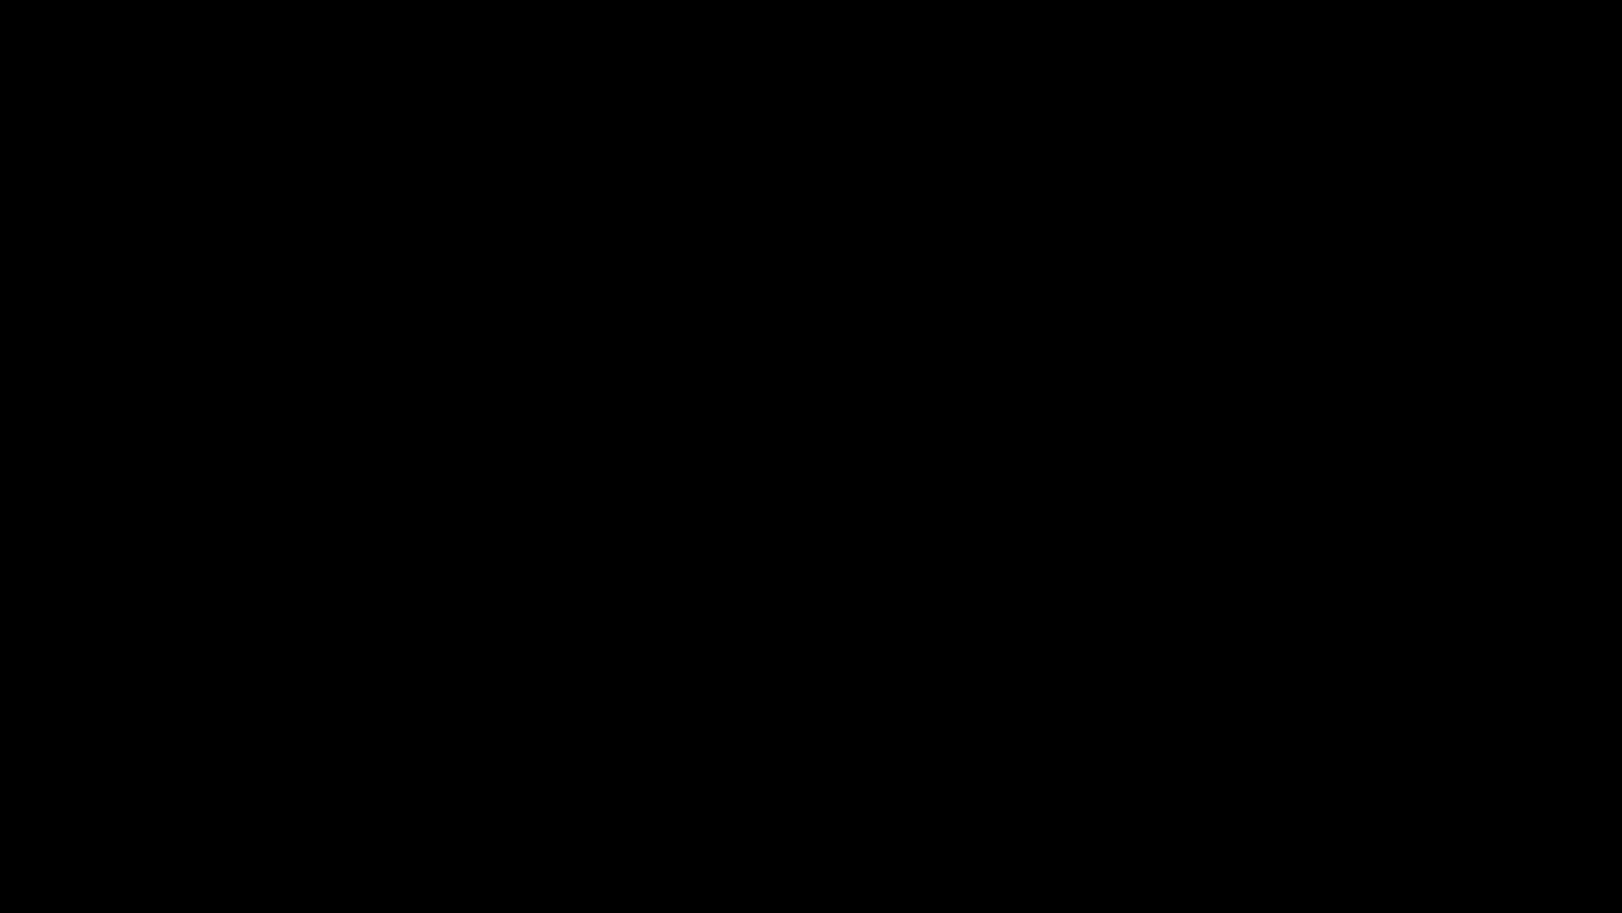